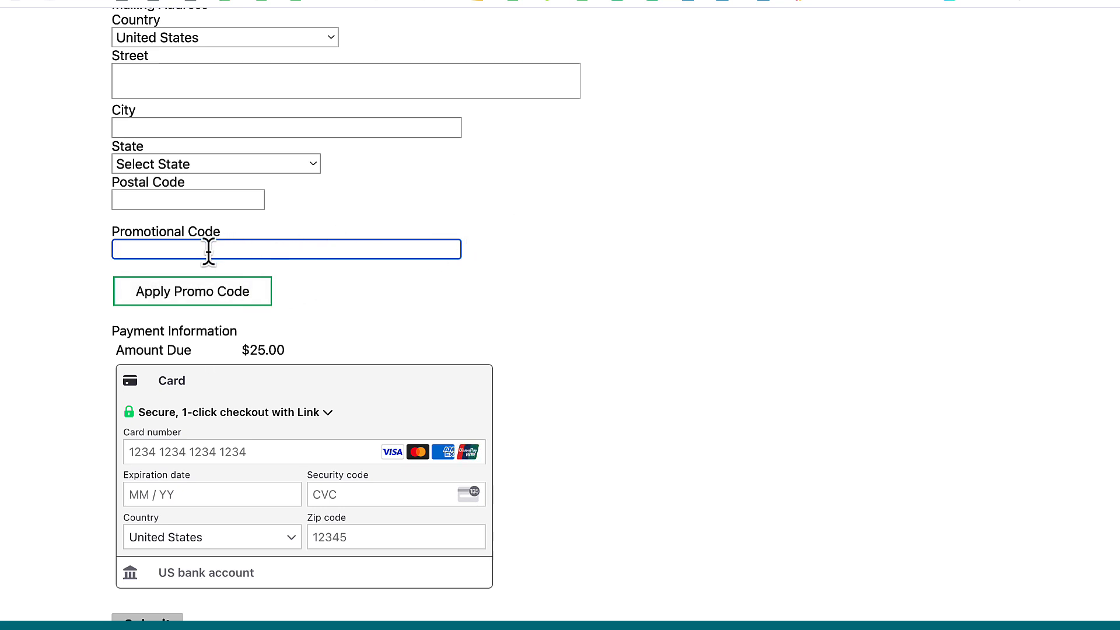
Apply the promotional code "sali" on the event registration form.
type("sali")
left_click(218, 292)
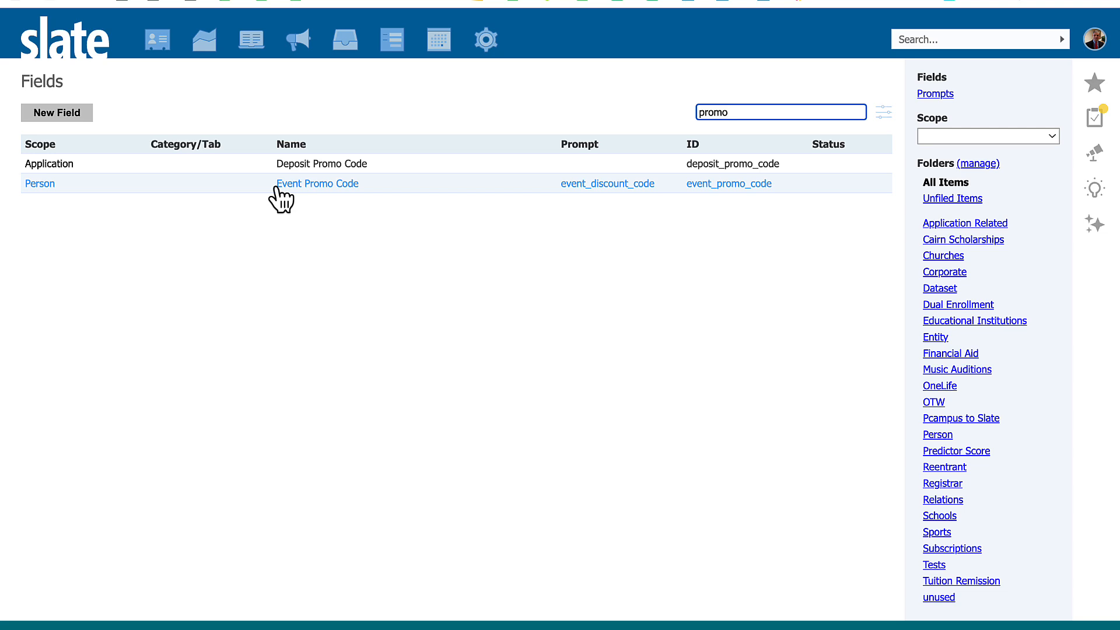
Open the Event Promo Code person field and unlock it to examine its scope, ID, name and prompt settings.
left_click(313, 186)
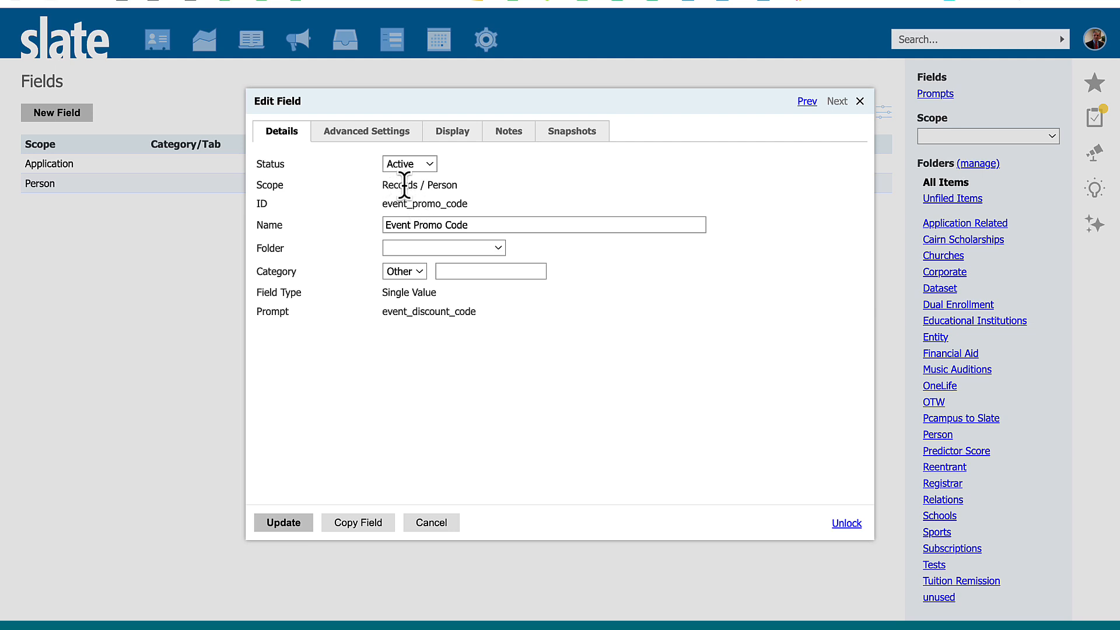
double_click(405, 184)
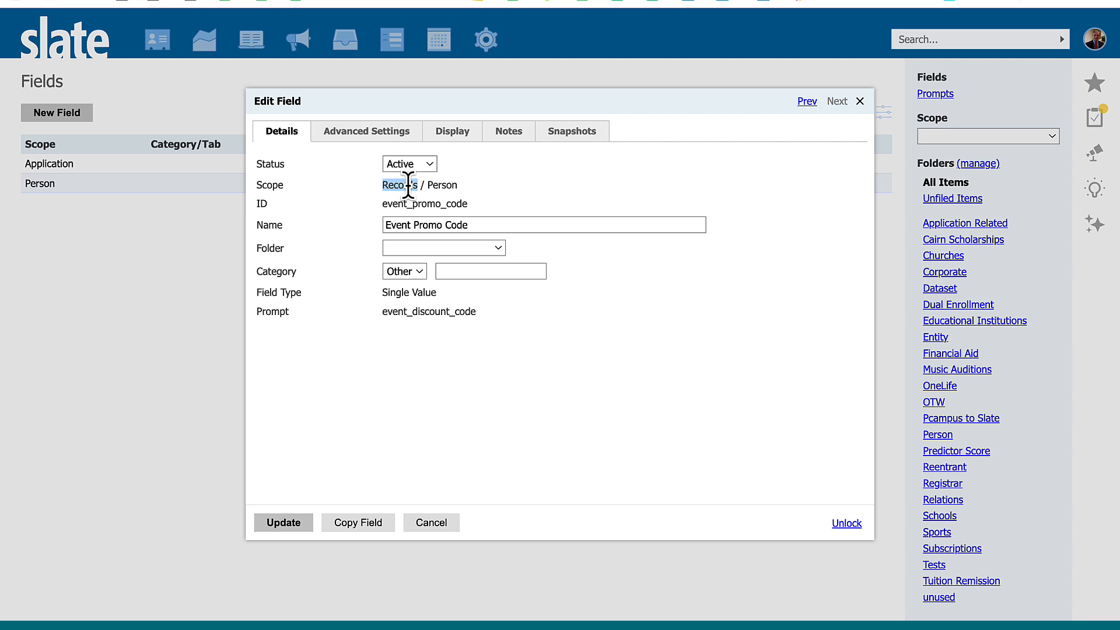
triple_click(447, 185)
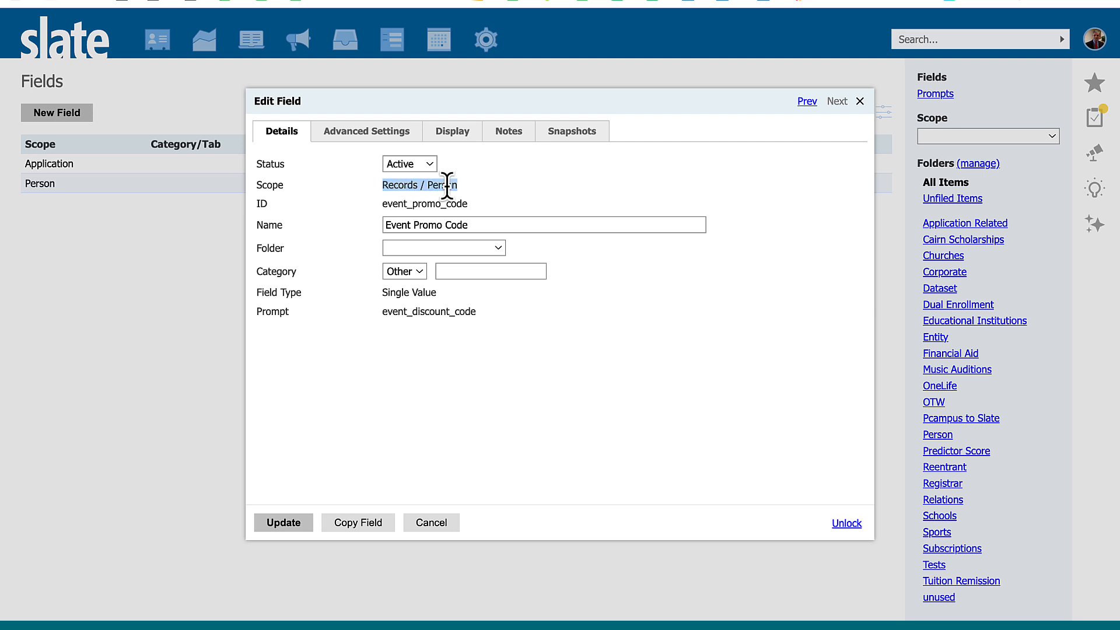
left_click(452, 186)
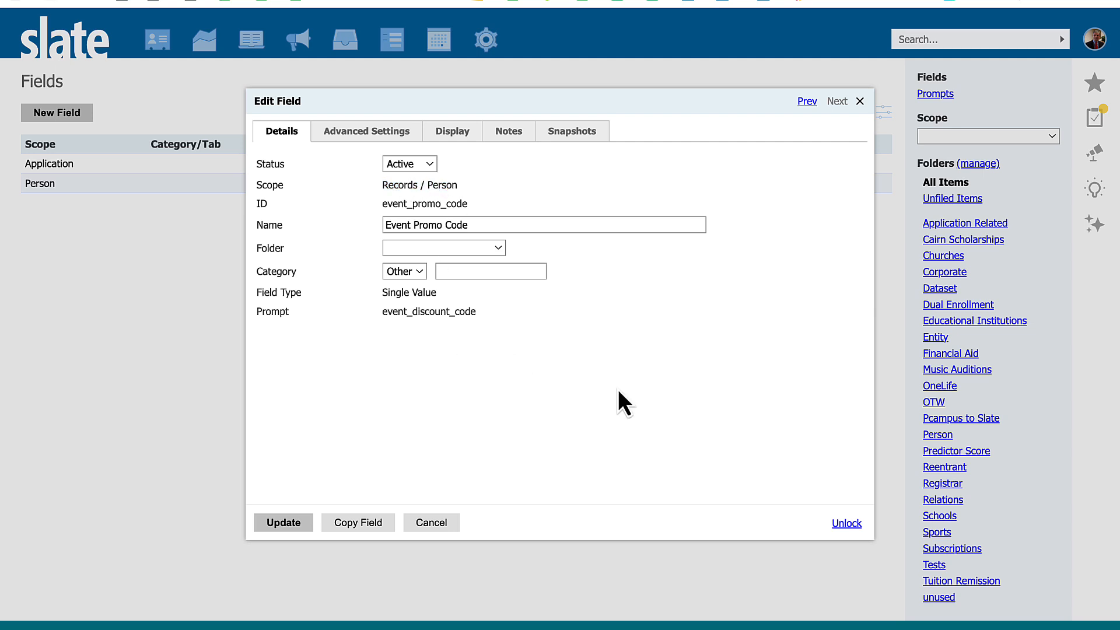
left_click(833, 523)
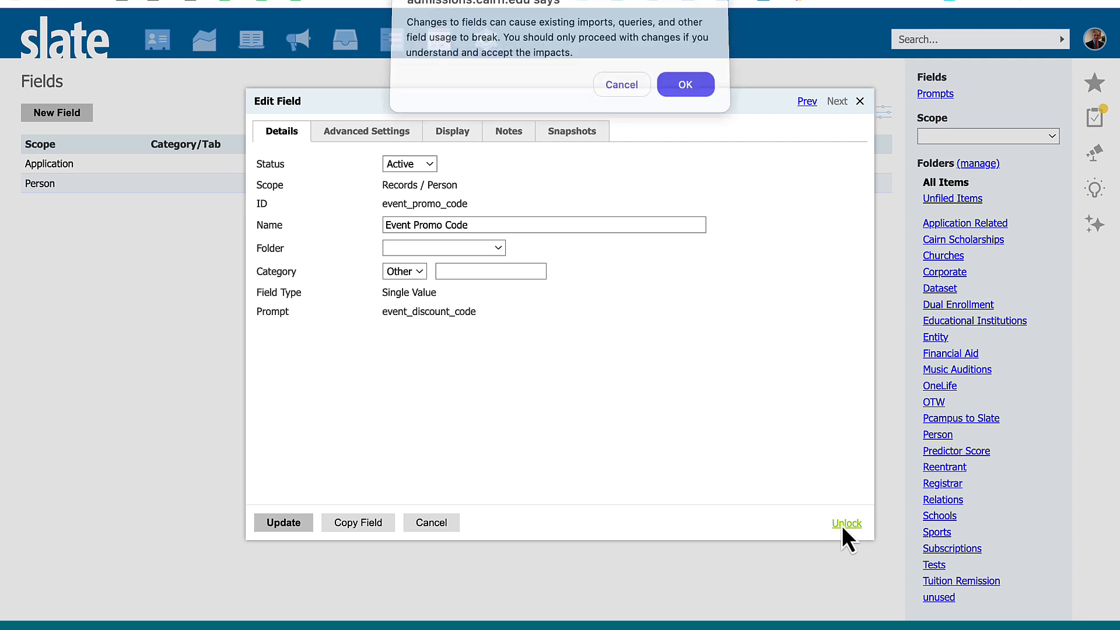
left_click(695, 88)
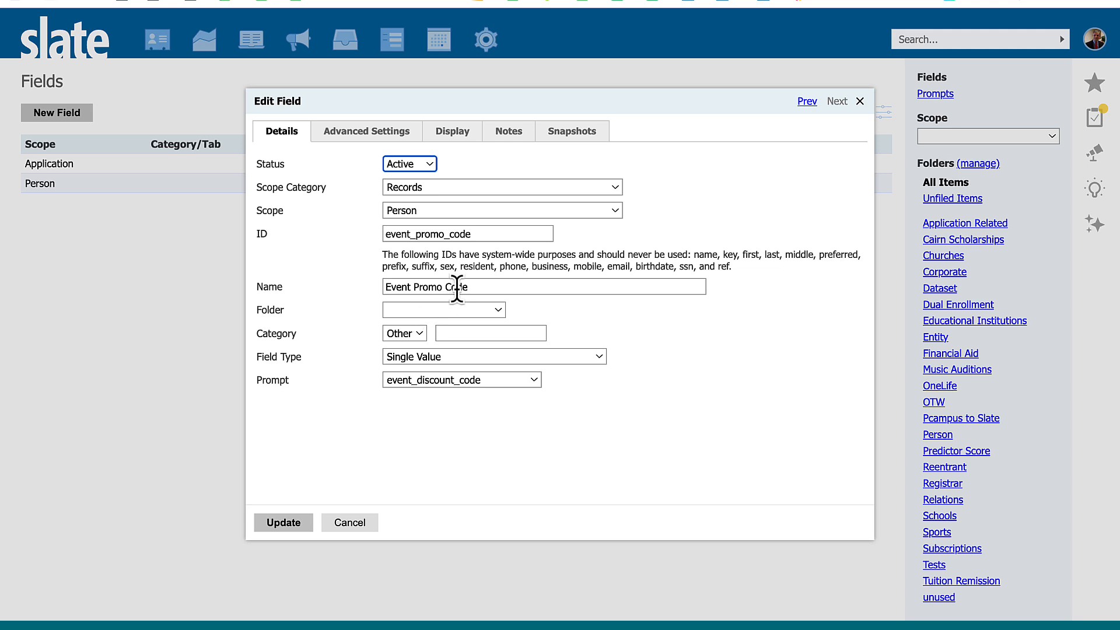
left_click(478, 286)
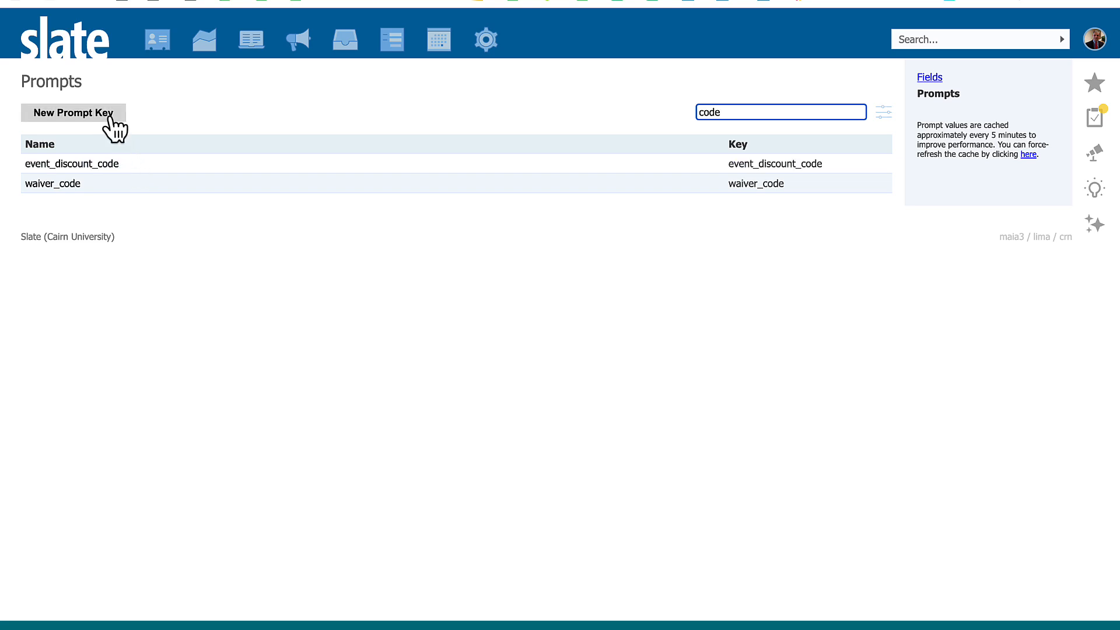
Open the event_discount_code prompt key, examine its name and key, and close the editor without saving.
left_click(117, 167)
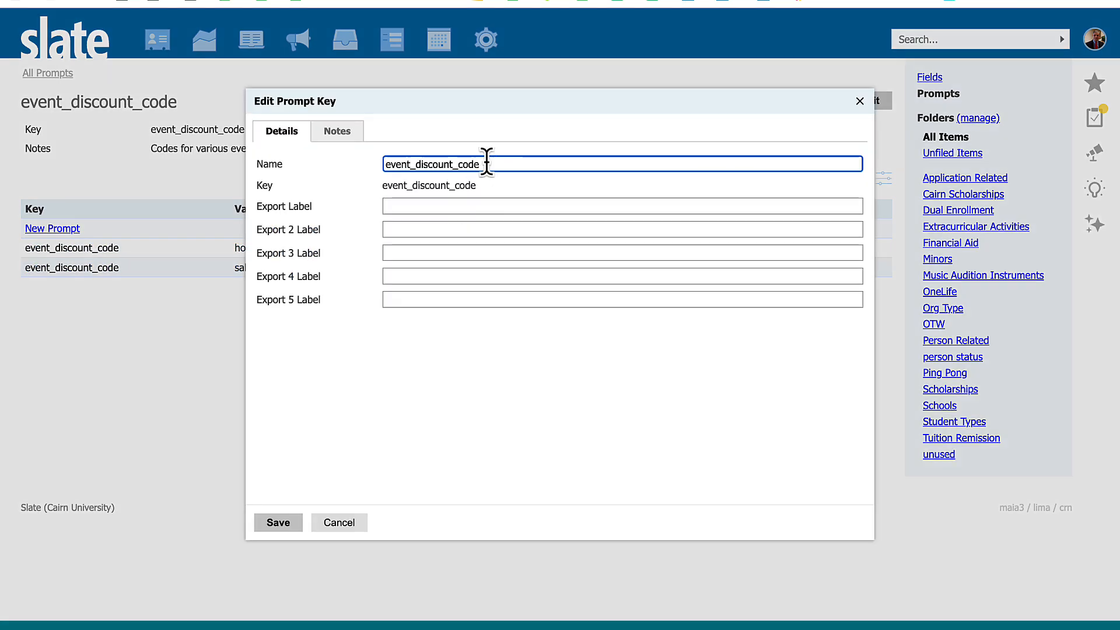
left_click_drag(488, 163, 382, 160)
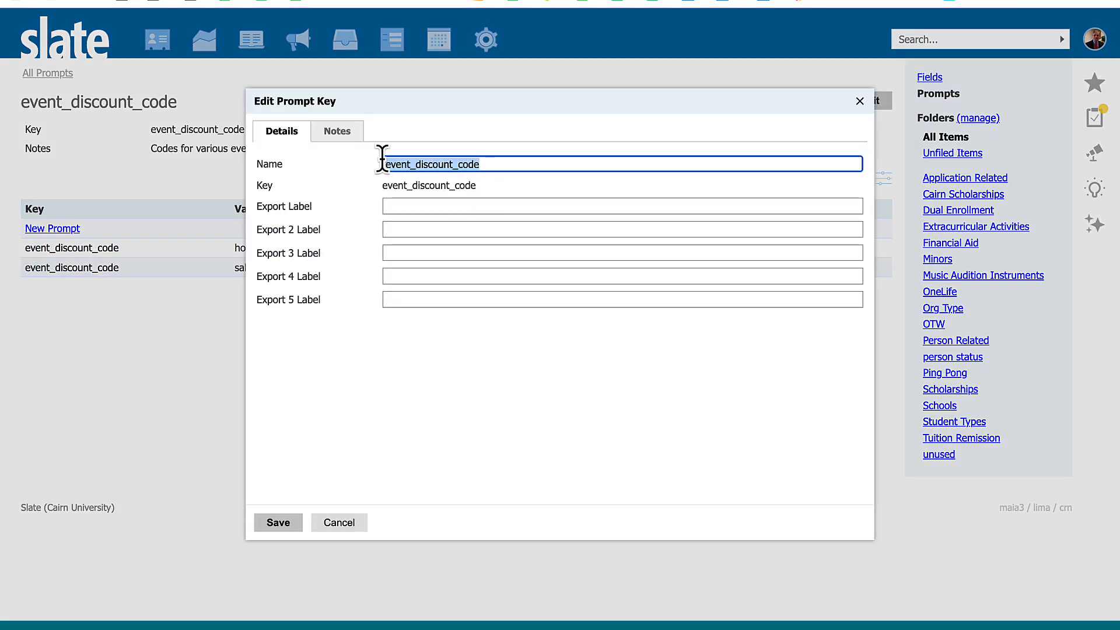
double_click(465, 185)
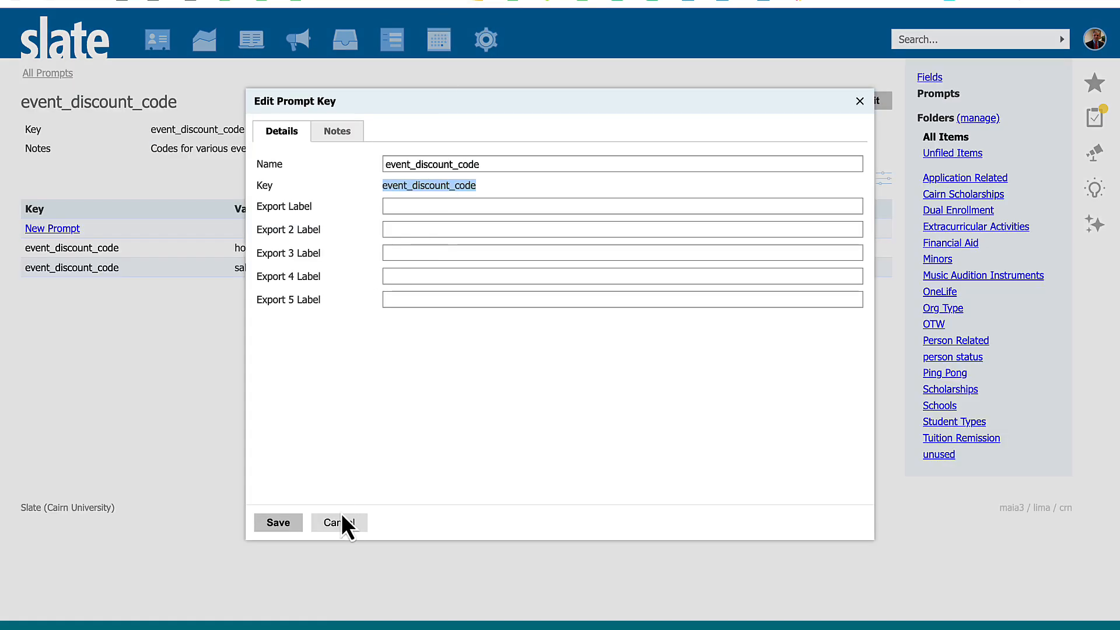
left_click(343, 522)
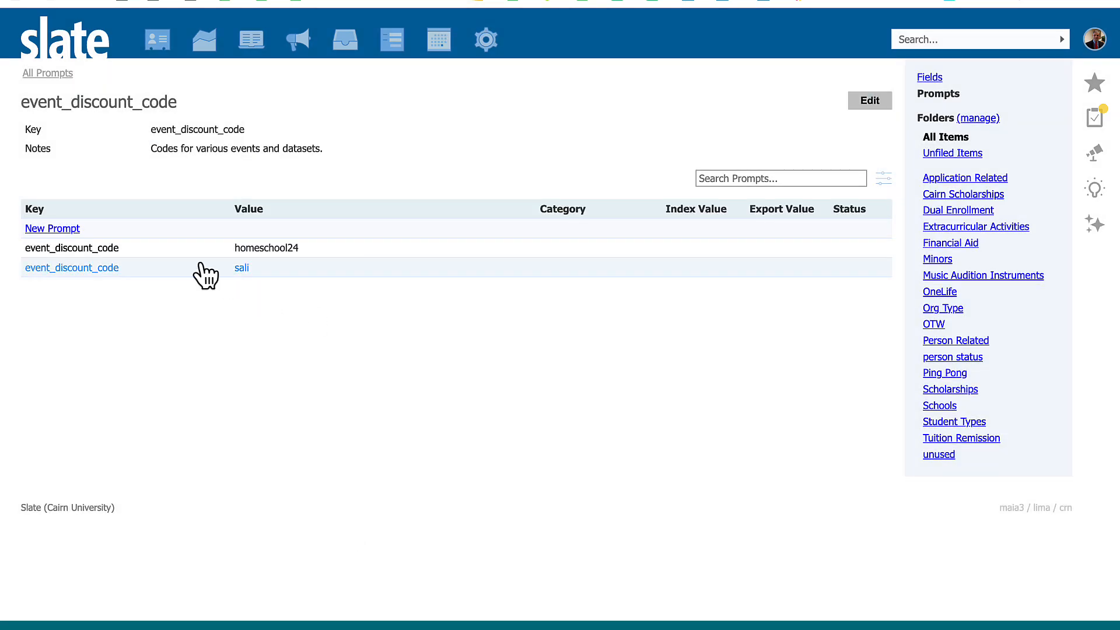
Examine the value, effective and expiration date settings of a new event_discount_code prompt, cancel it and return to all prompts.
left_click(69, 229)
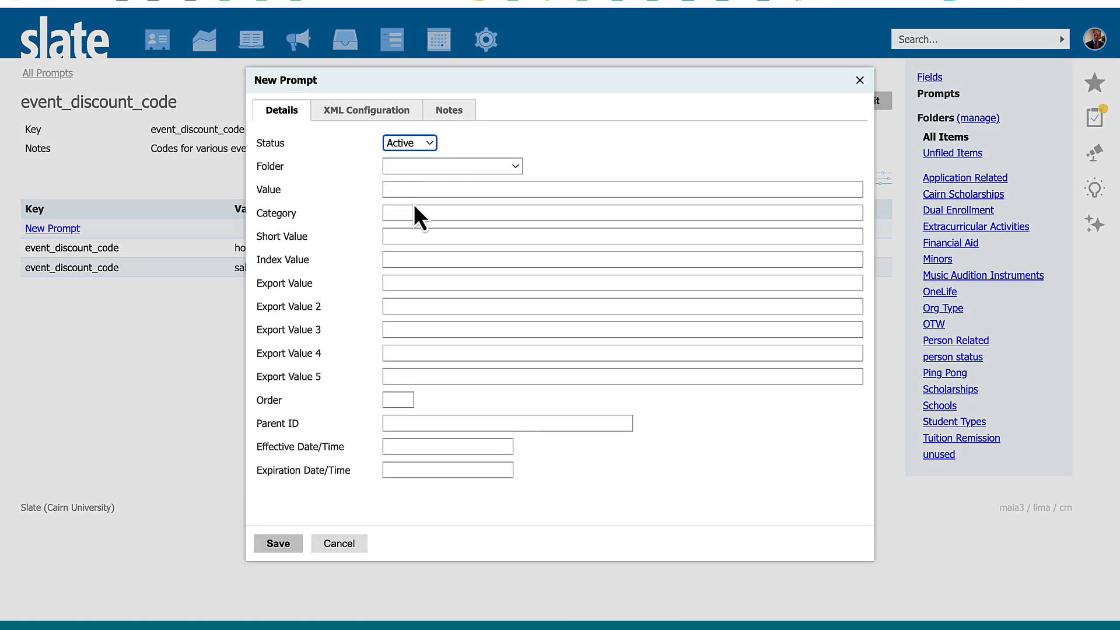
left_click(421, 189)
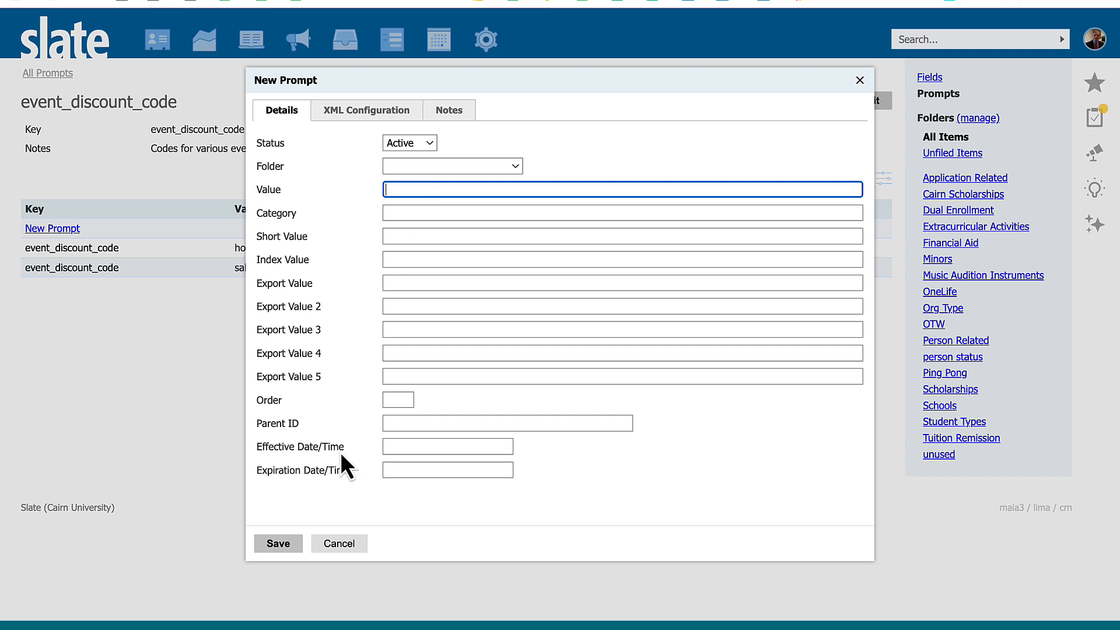
left_click(413, 447)
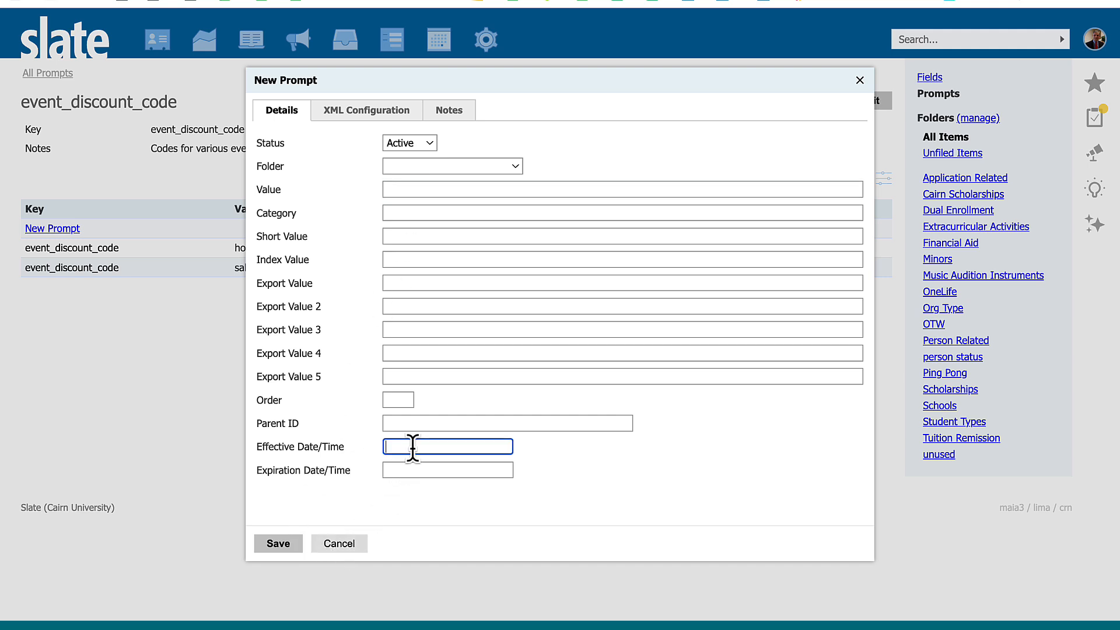
left_click(406, 469)
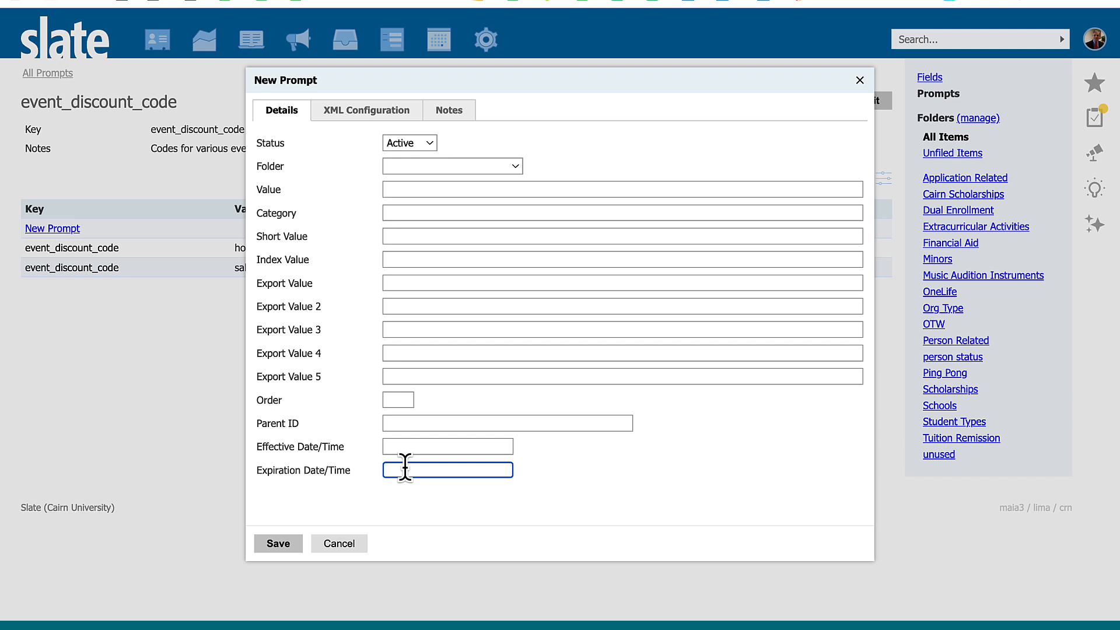
left_click(341, 545)
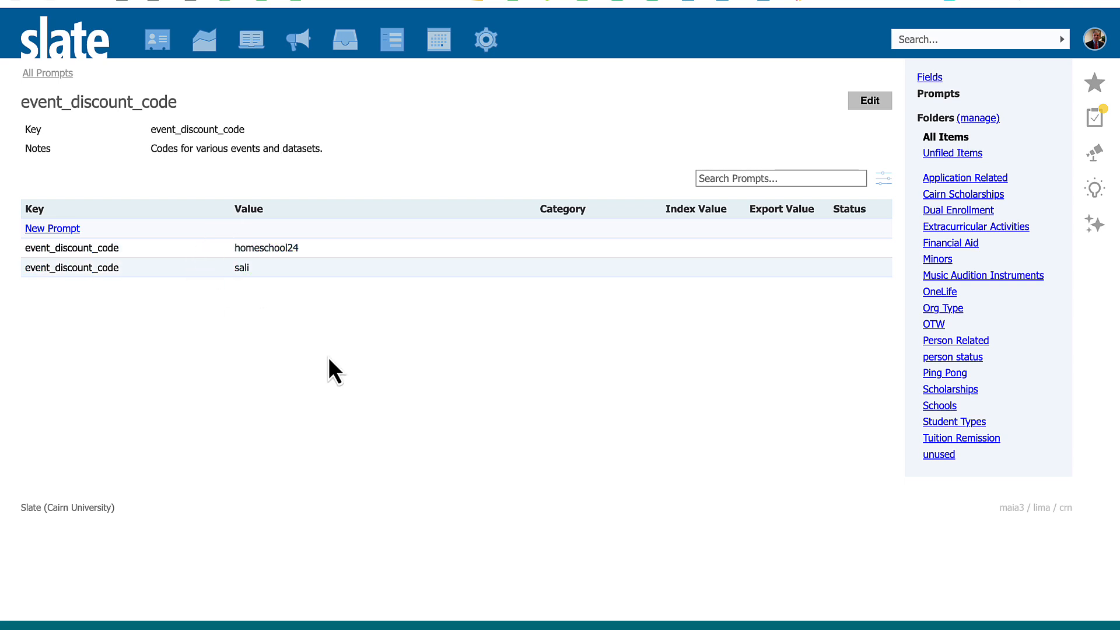
left_click(36, 75)
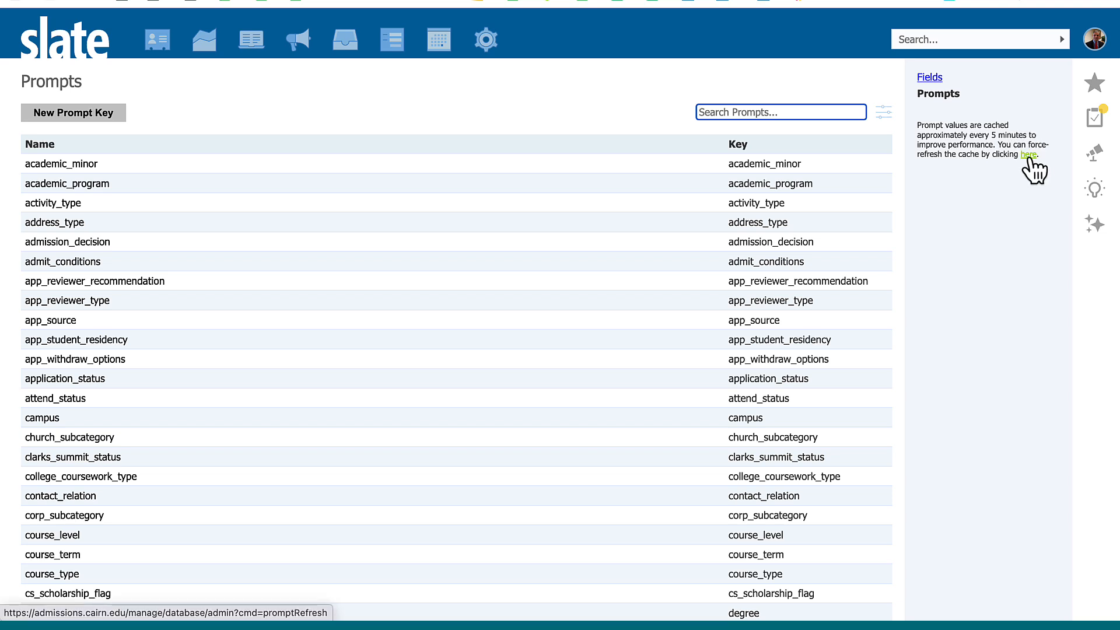
Return to the fields list and search the database tools for "configurable".
left_click(408, 1)
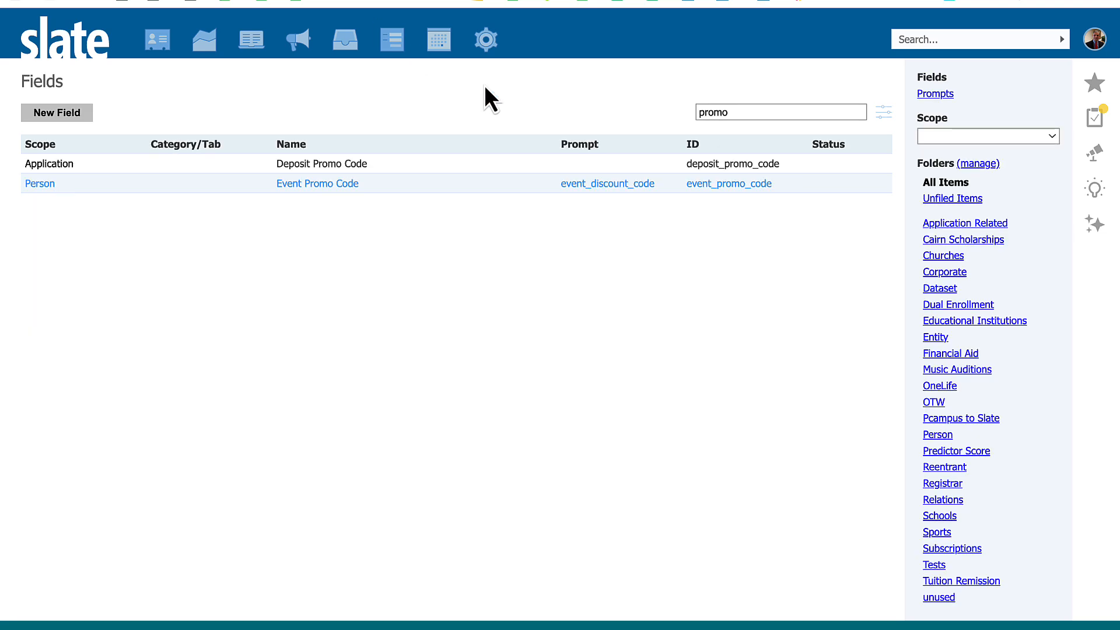
scroll(551, 208, "down", 2)
scroll(552, 207, "up", 2)
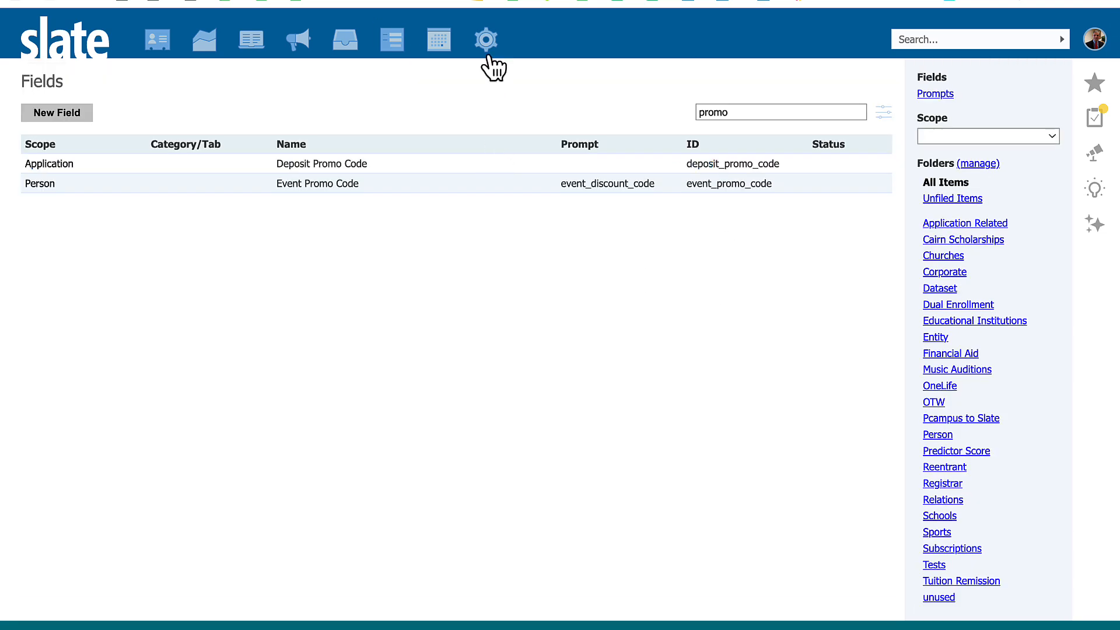
mouse_move(488, 46)
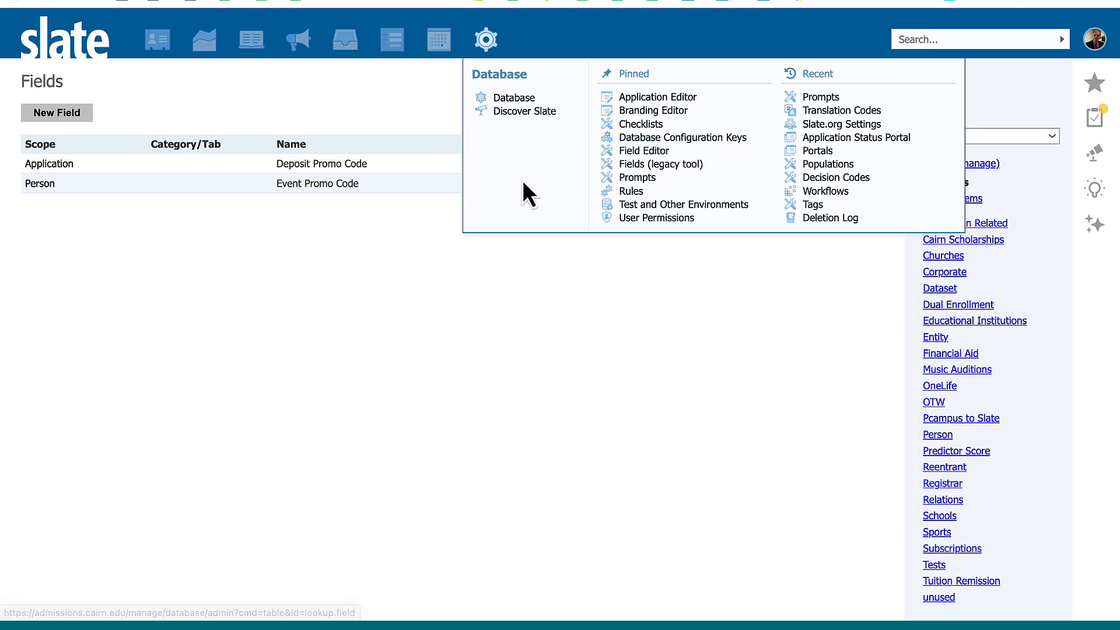
left_click(505, 110)
type("configurable")
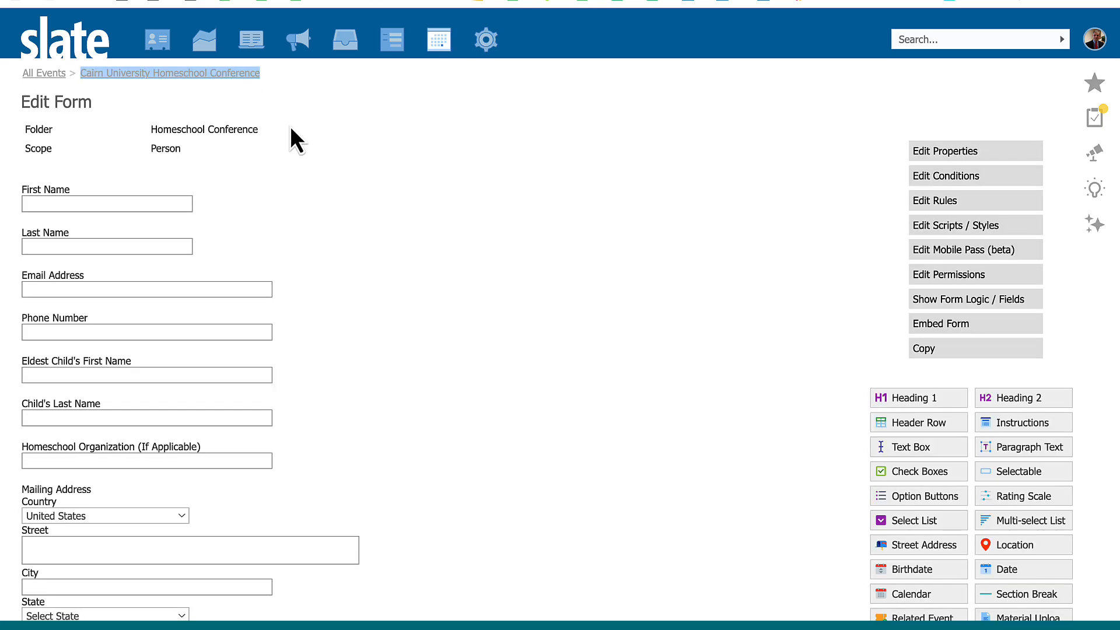
Open the Promotional Code text box on the Homeschool Conference form, examine its export key, and close it without changes.
scroll(289, 126, "down", 1)
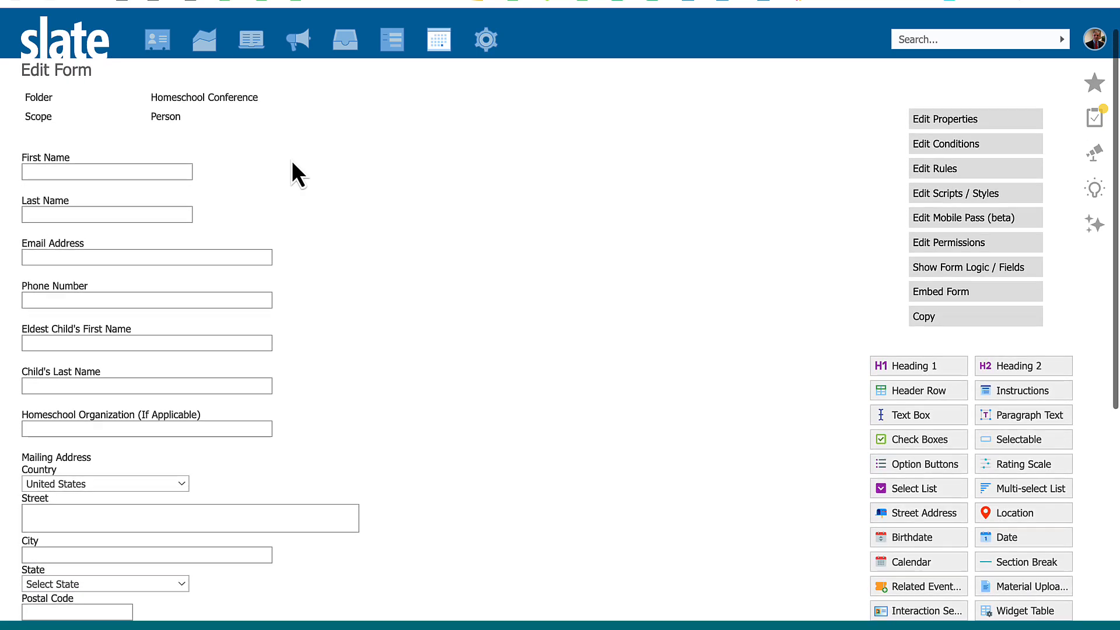
scroll(292, 163, "down", 3)
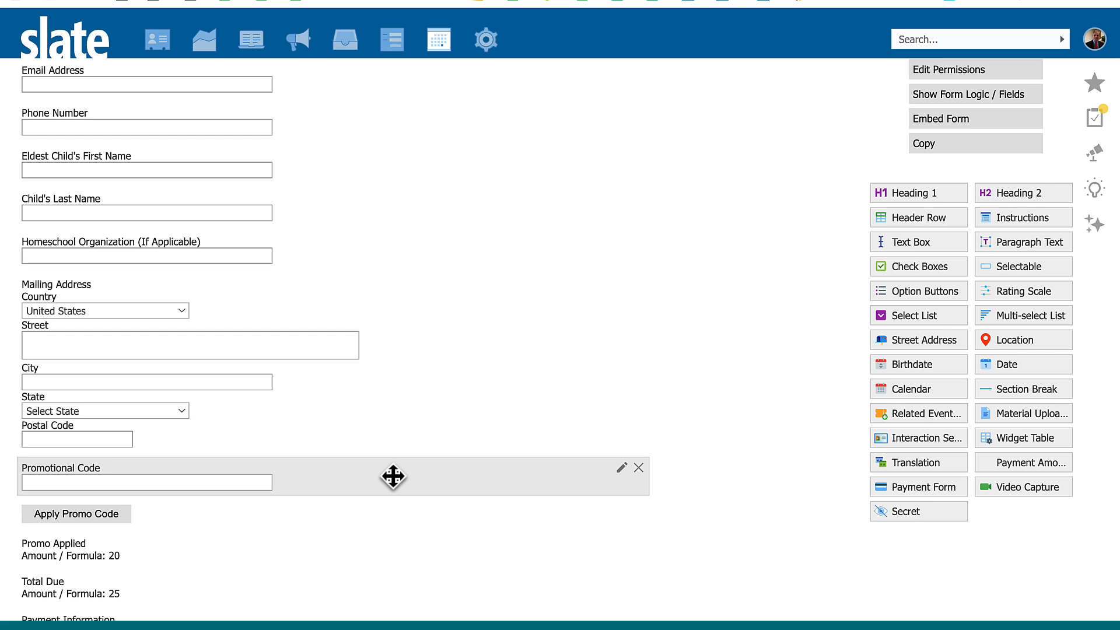
left_click(622, 467)
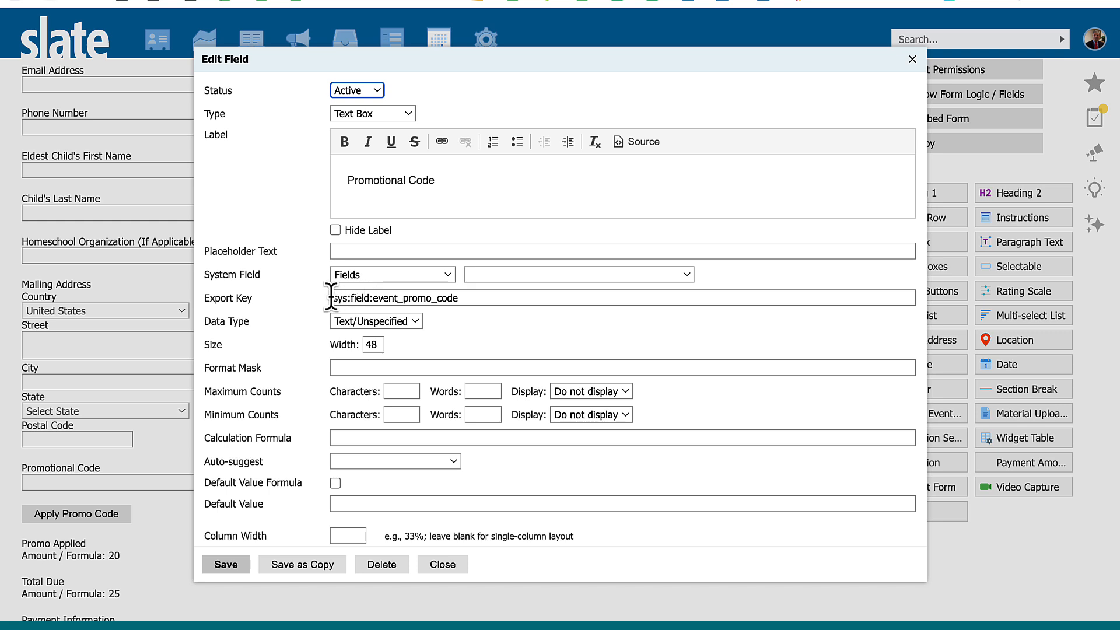
left_click_drag(331, 298, 461, 308)
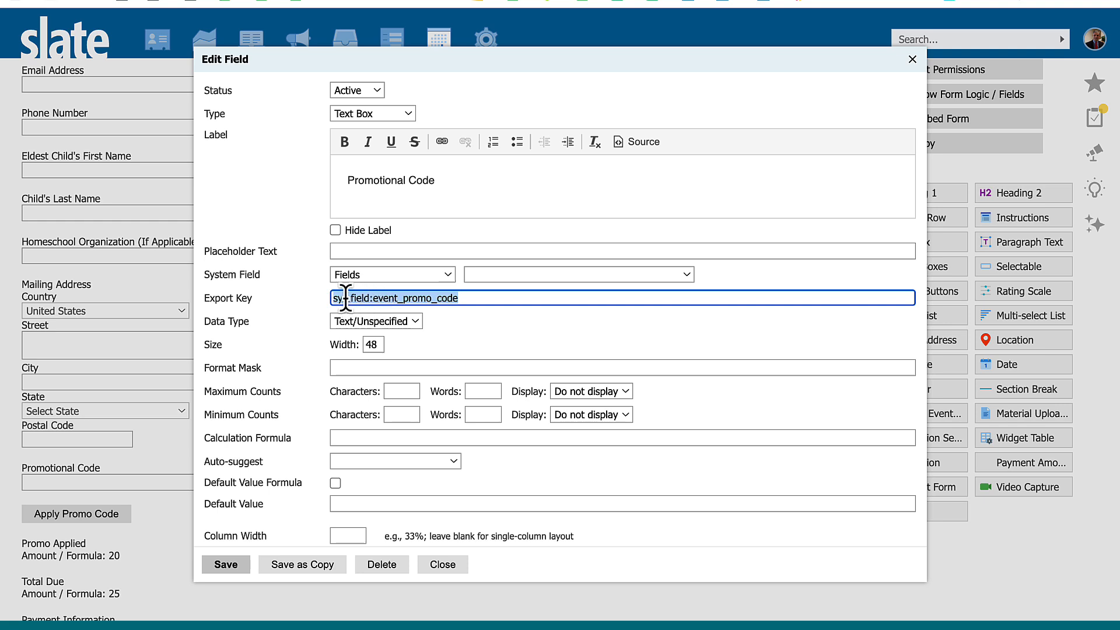
left_click(463, 298)
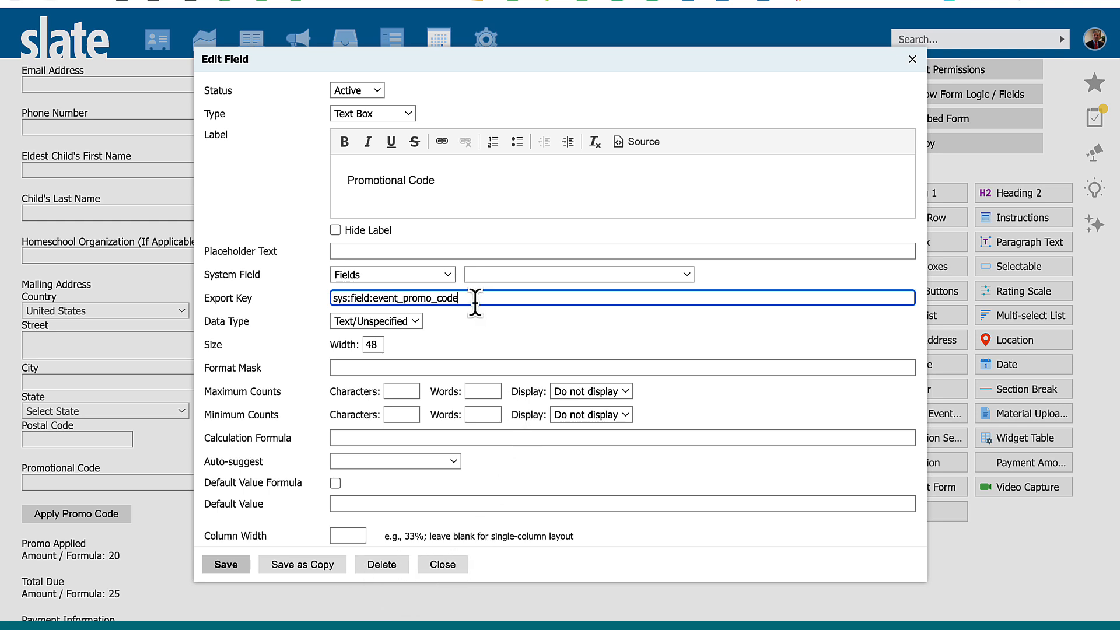
left_click_drag(475, 303, 332, 298)
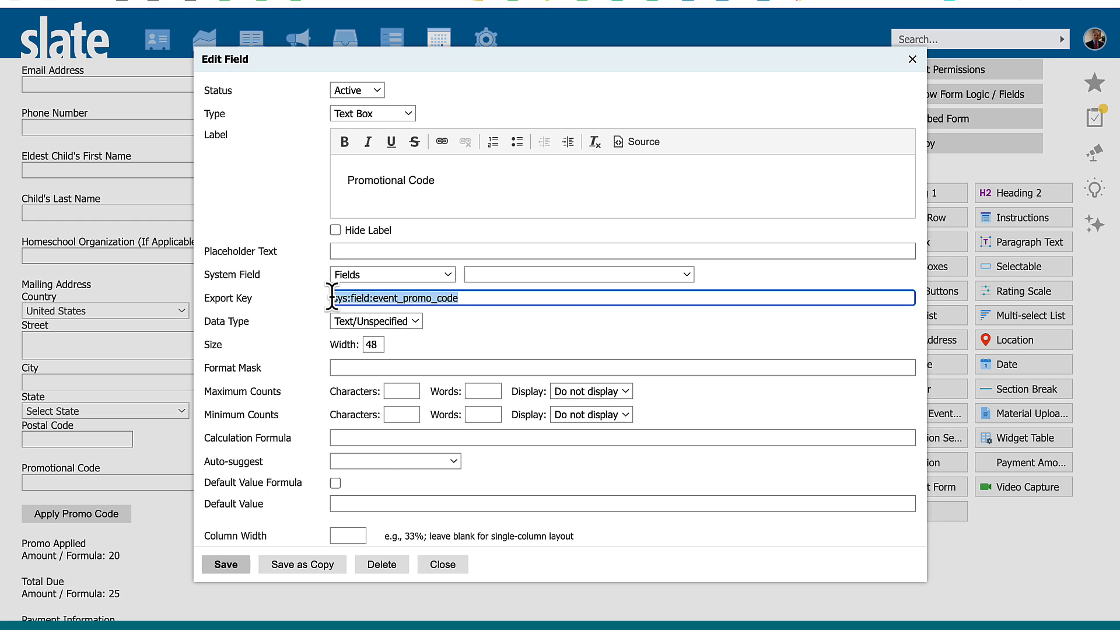
left_click(443, 565)
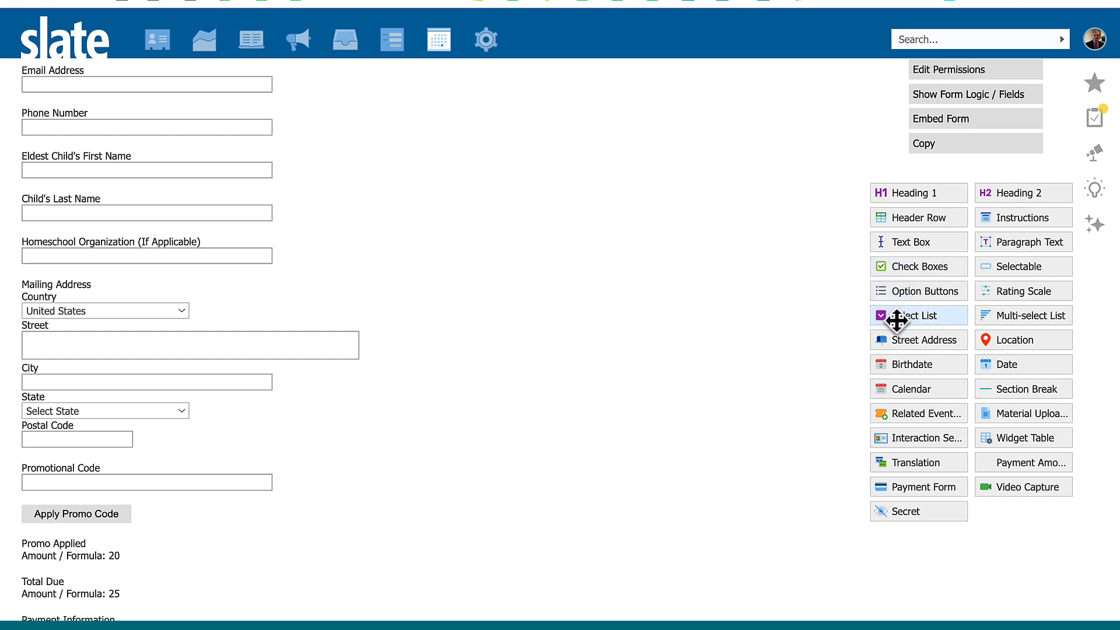
Add a select list above the Promotional Code field and set its system field to Fields, "Other - Event Promo Code".
left_click_drag(896, 319, 580, 369)
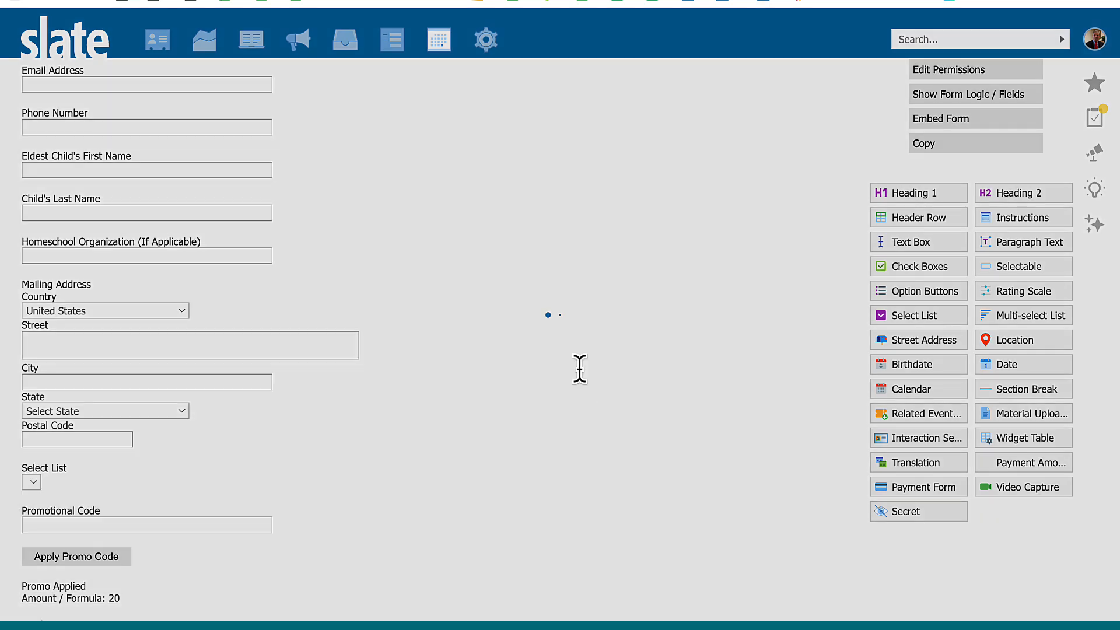
left_click(449, 275)
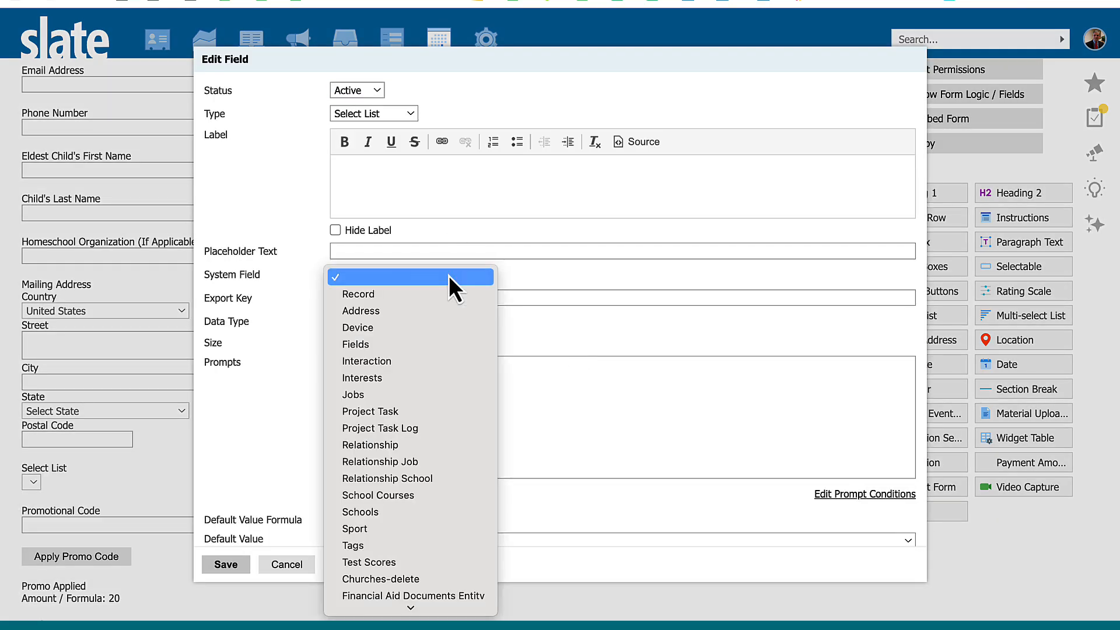
left_click(383, 342)
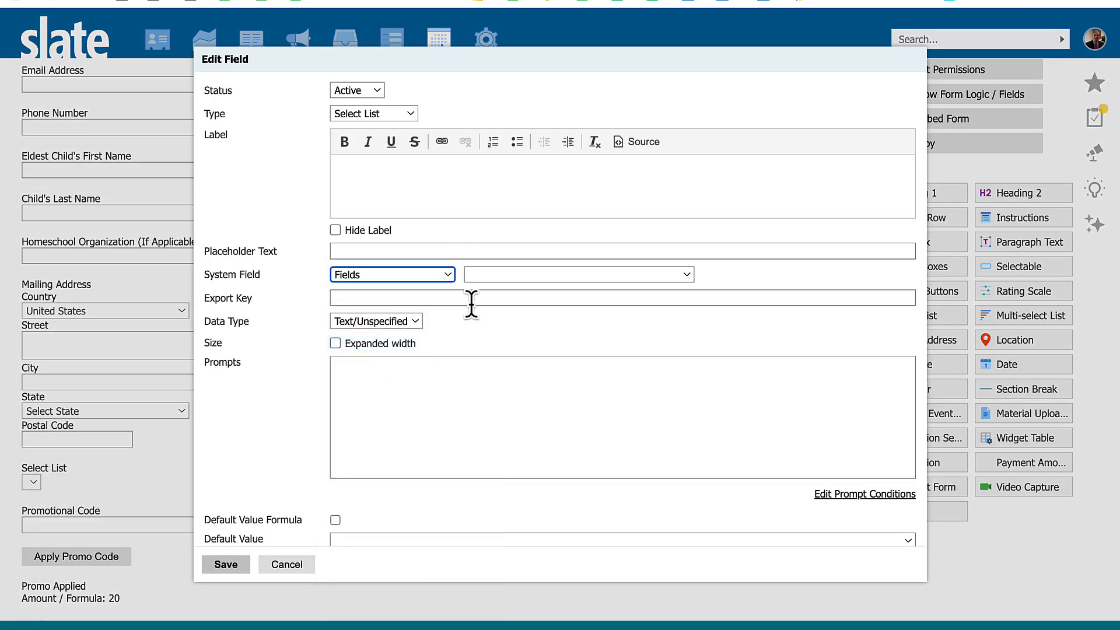
left_click(578, 275)
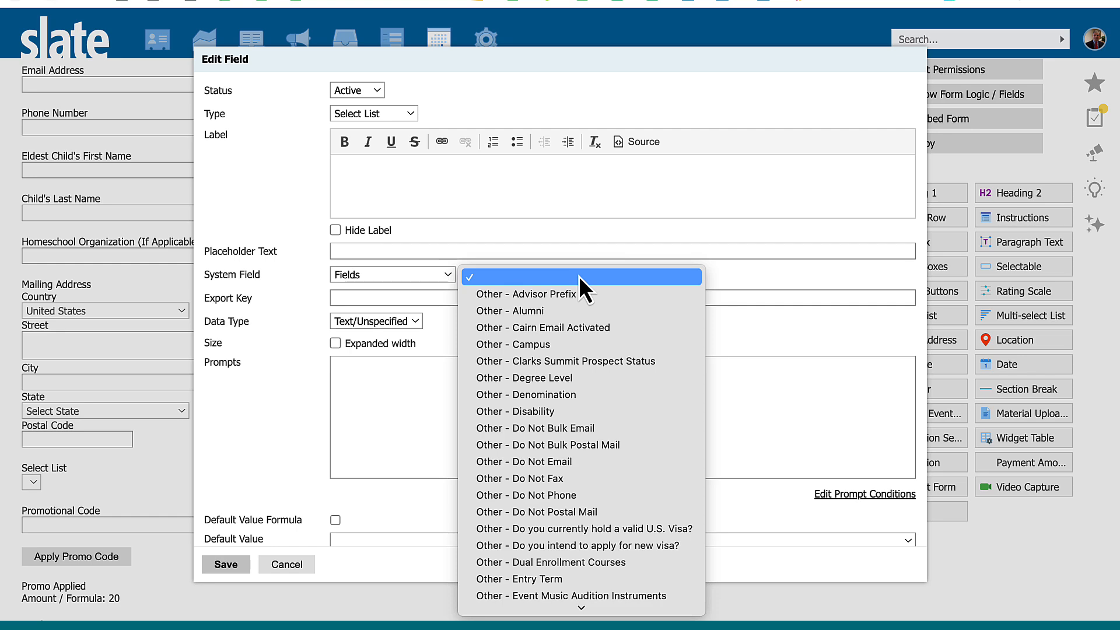
scroll(575, 394, "down", 10)
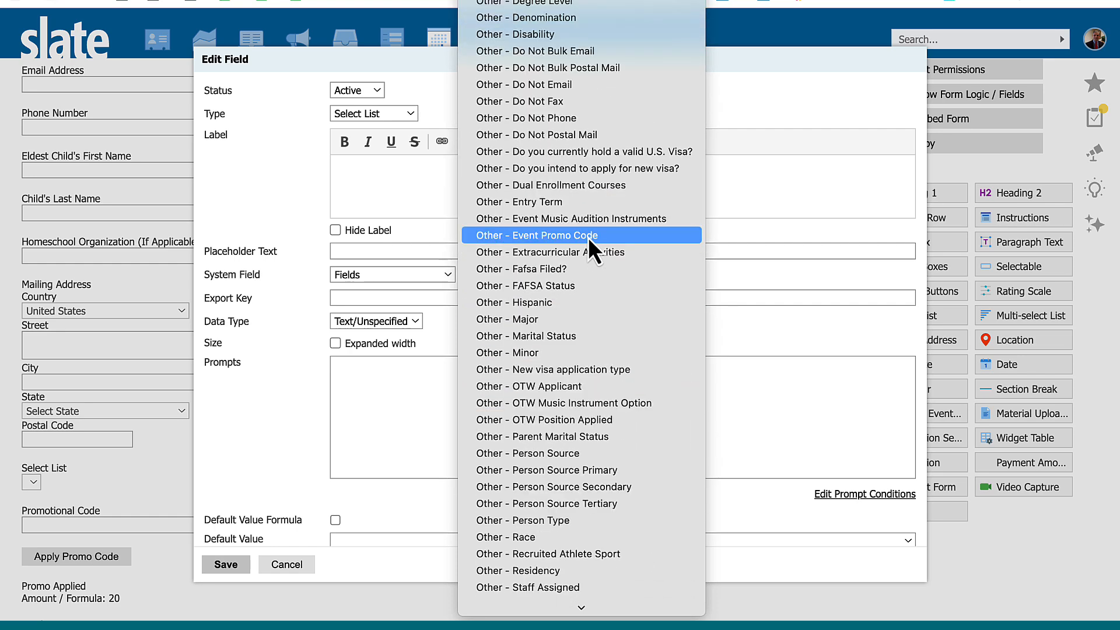
left_click(588, 235)
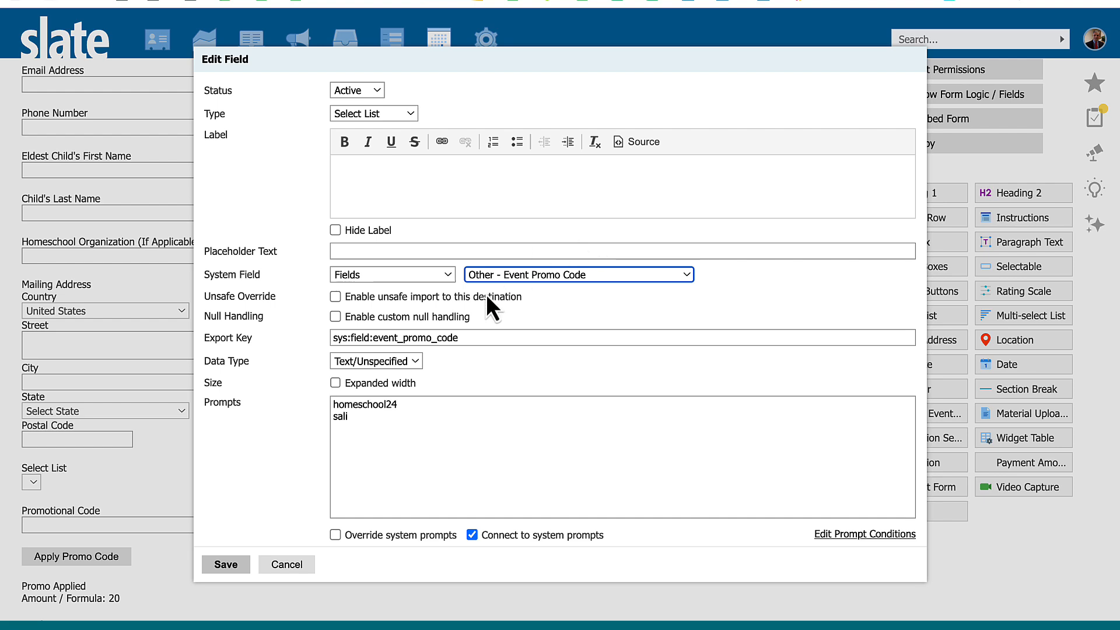
Examine the select list's export key, sys:field:event_promo_code, and cancel the new field.
left_click_drag(456, 338, 313, 349)
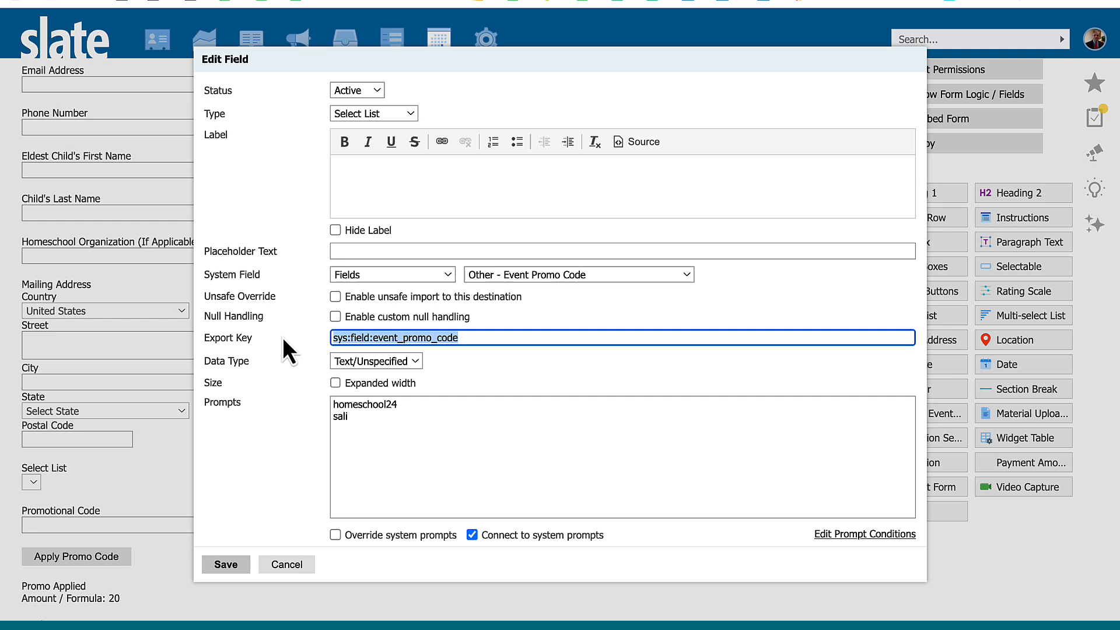
left_click(416, 341)
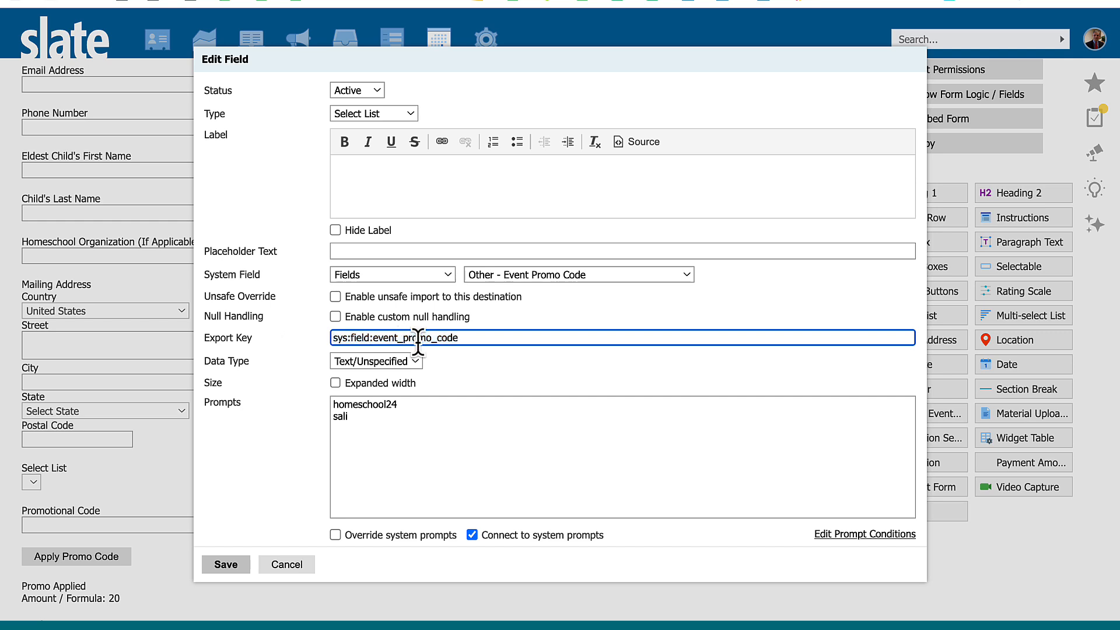
left_click_drag(464, 339, 330, 337)
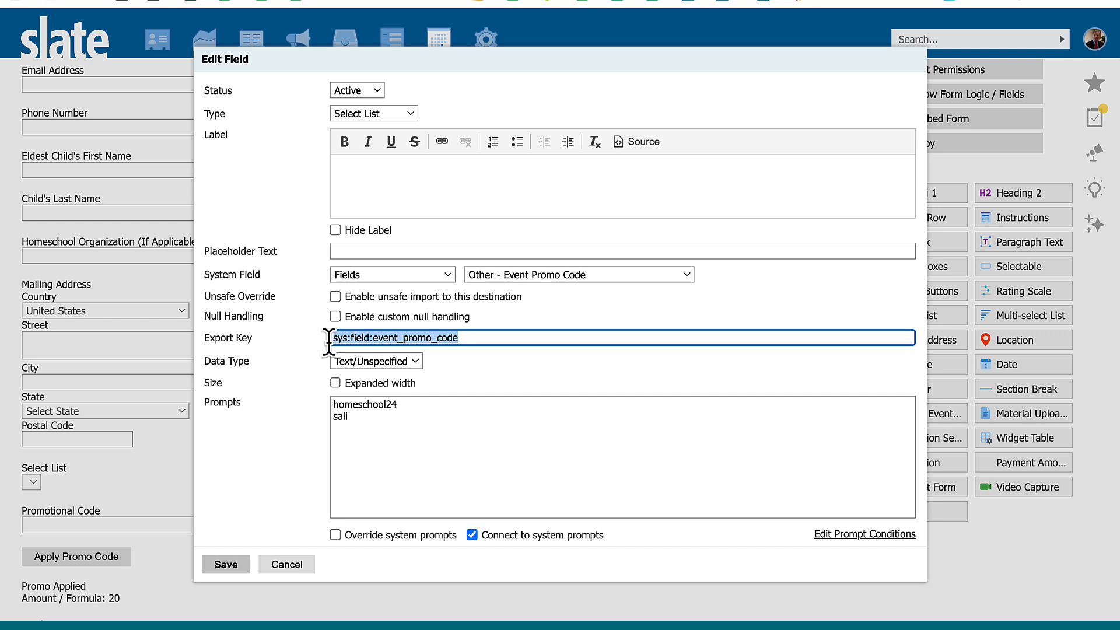
left_click(286, 565)
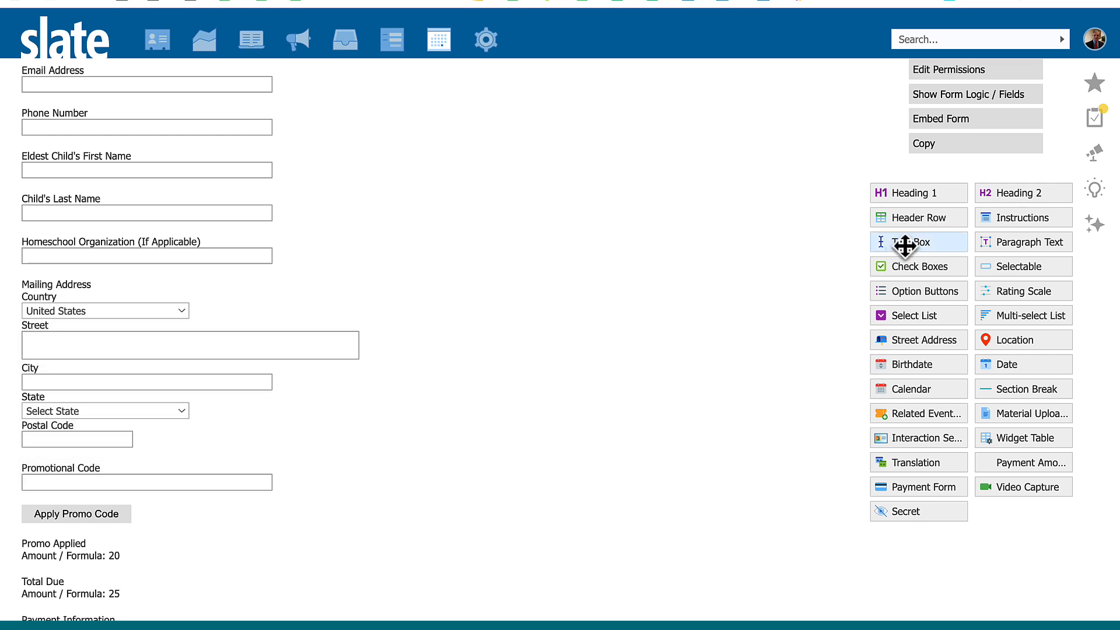
Start a new text box and discard it, and examine the label and export key of the existing Promotional Code field.
left_click_drag(899, 248, 729, 315)
left_click(435, 186)
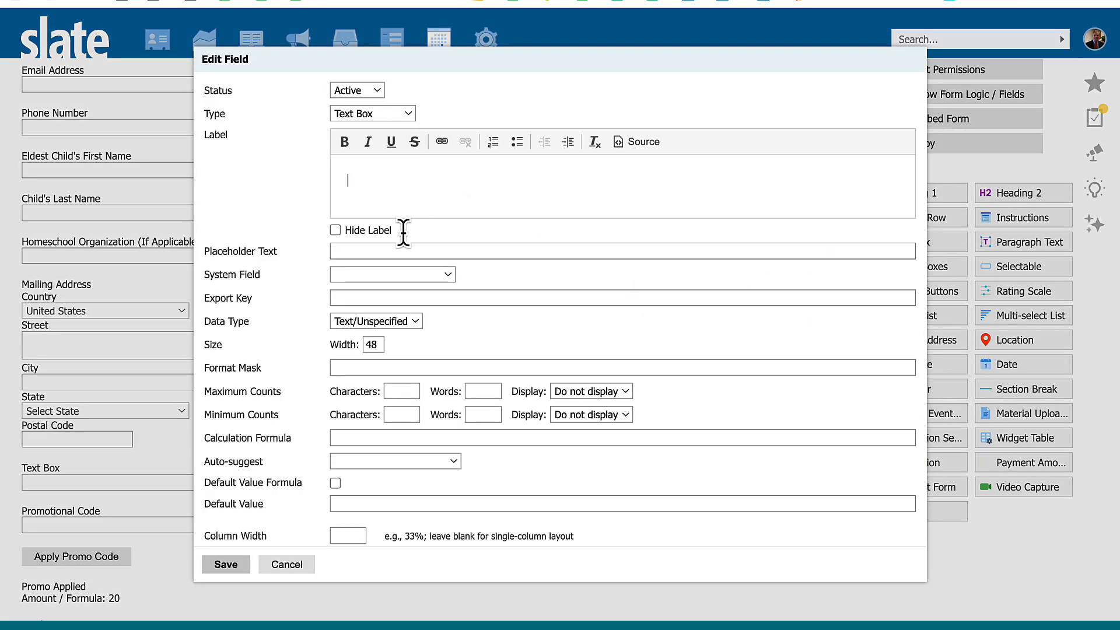
left_click(348, 297)
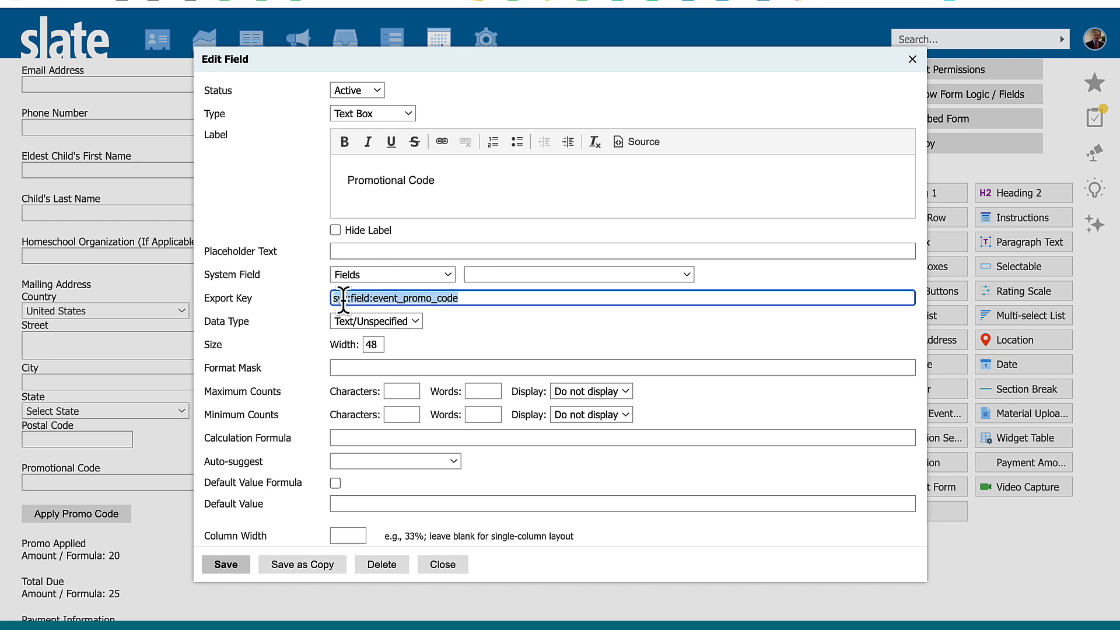
left_click(448, 181)
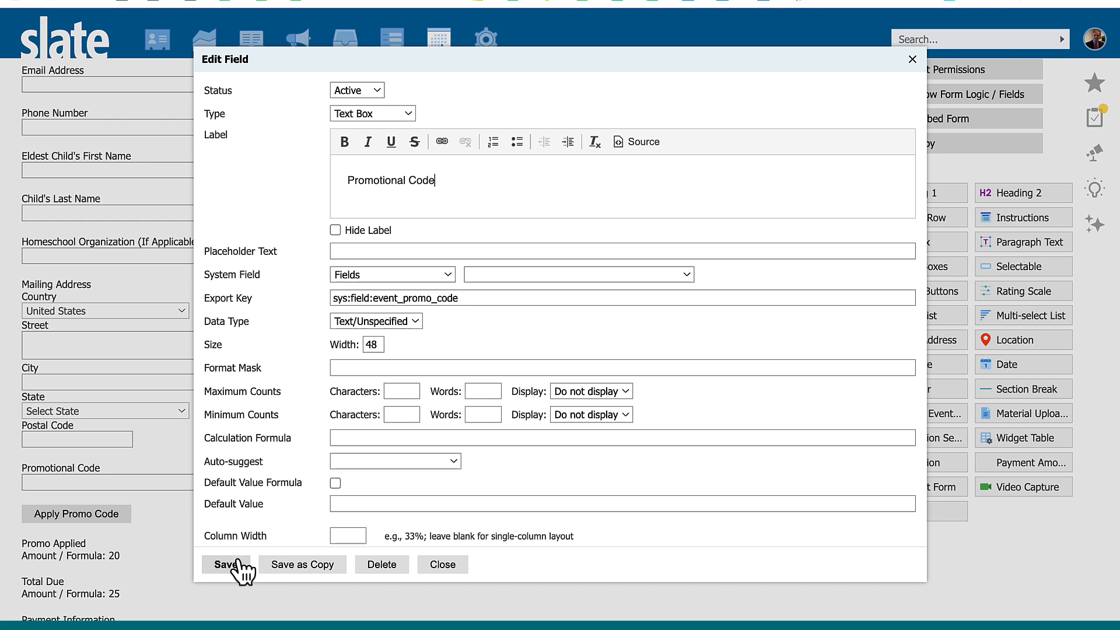
left_click(454, 564)
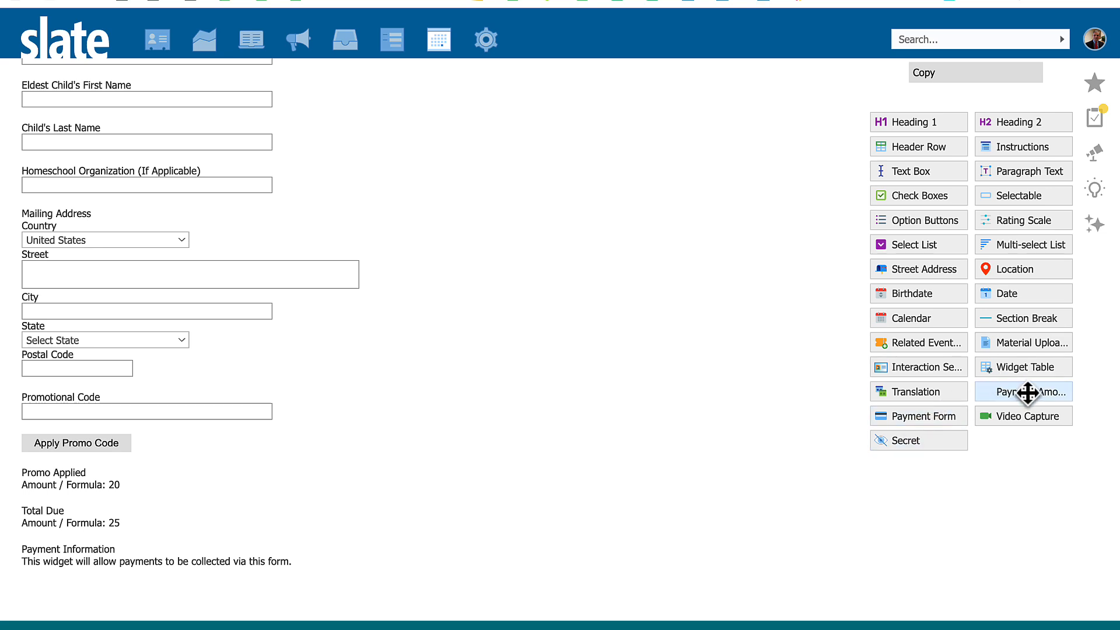
Start a new payment amount field and cancel it, and examine the label and amount of the existing Promo Applied field.
left_click_drag(1028, 393, 840, 382)
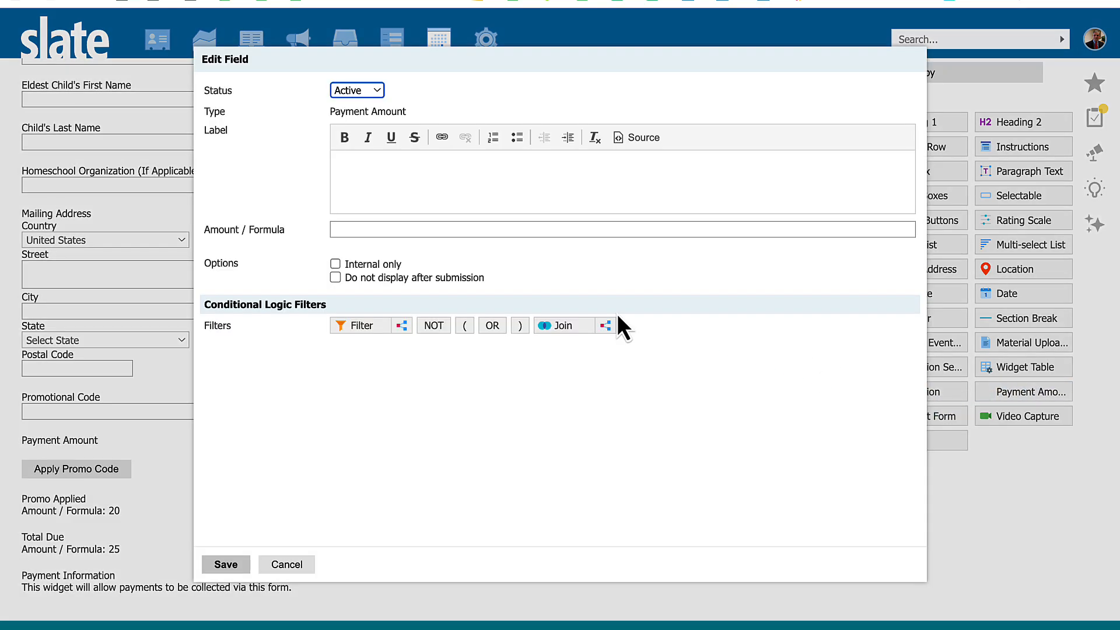
left_click(287, 564)
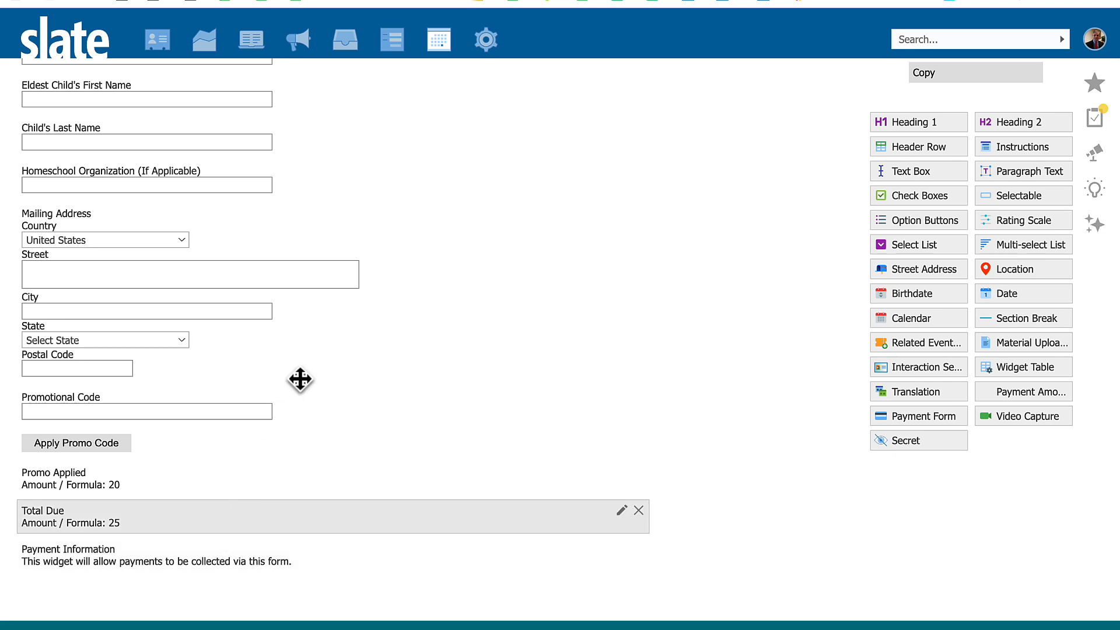
left_click(87, 478)
left_click_drag(418, 175, 349, 175)
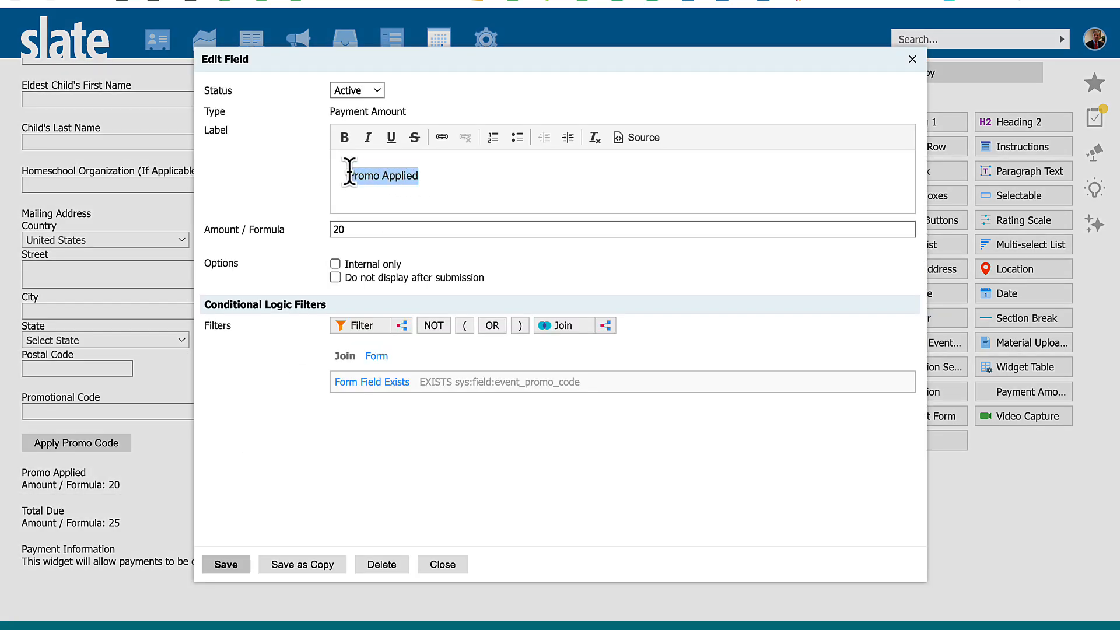
left_click(352, 229)
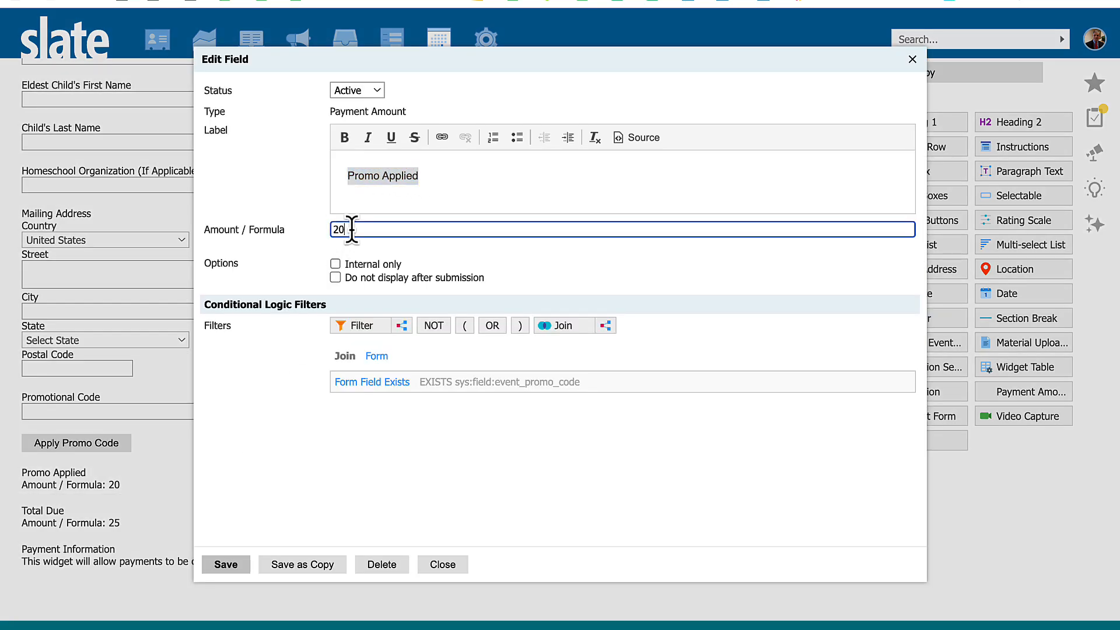
left_click_drag(352, 229, 333, 227)
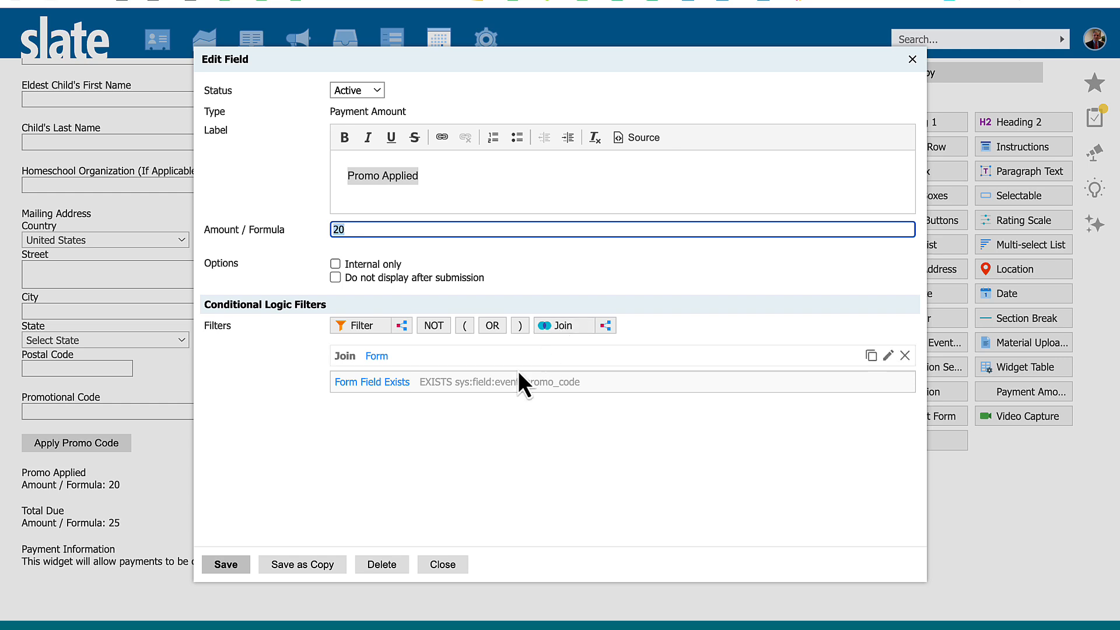
Examine the Form Field Exists filter on Promo Applied, cancel the filter dialog and save the field.
left_click(487, 383)
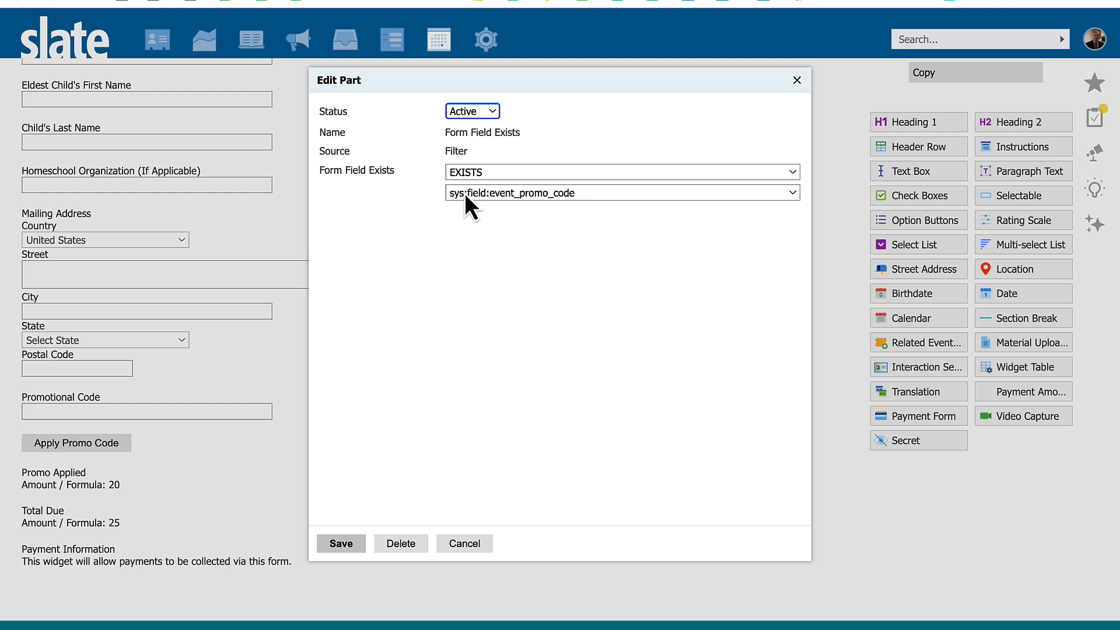
left_click(530, 193)
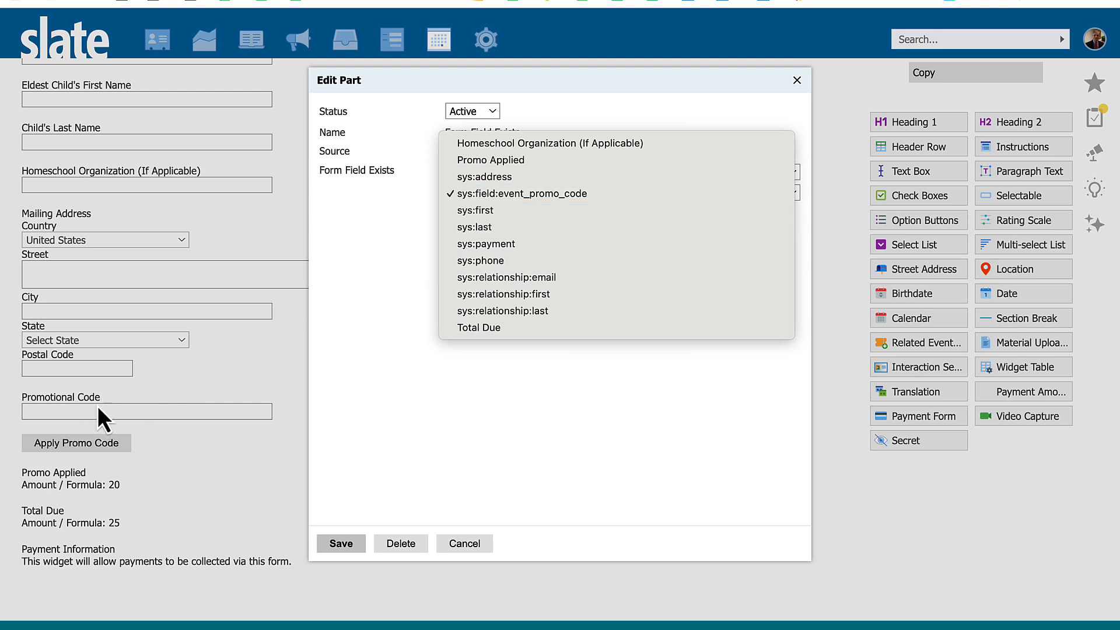
left_click(466, 549)
left_click(362, 557)
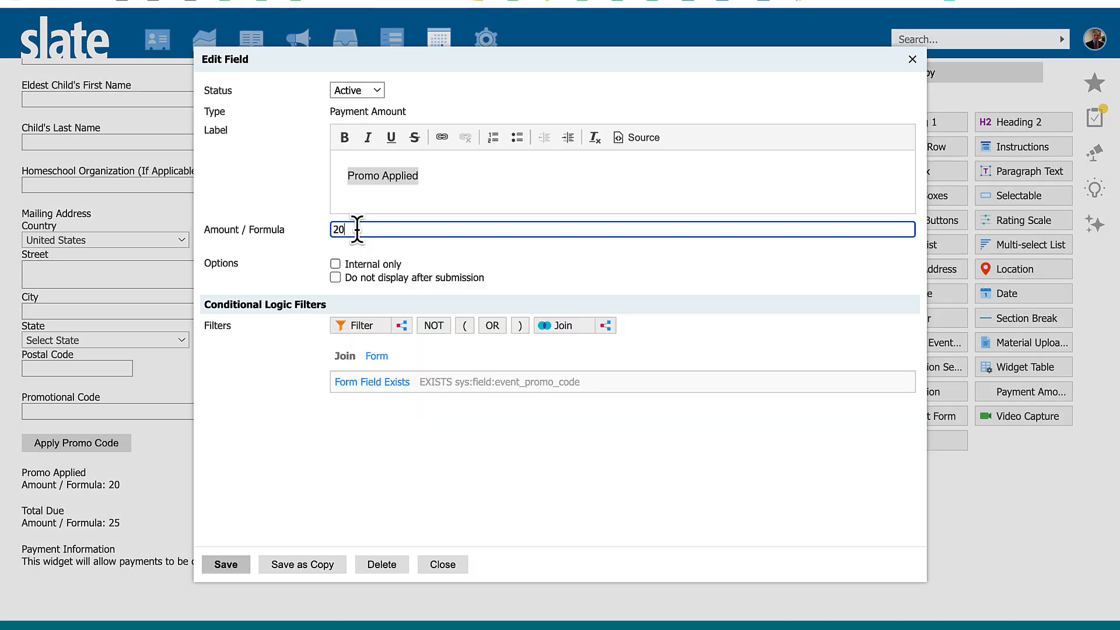
left_click(239, 563)
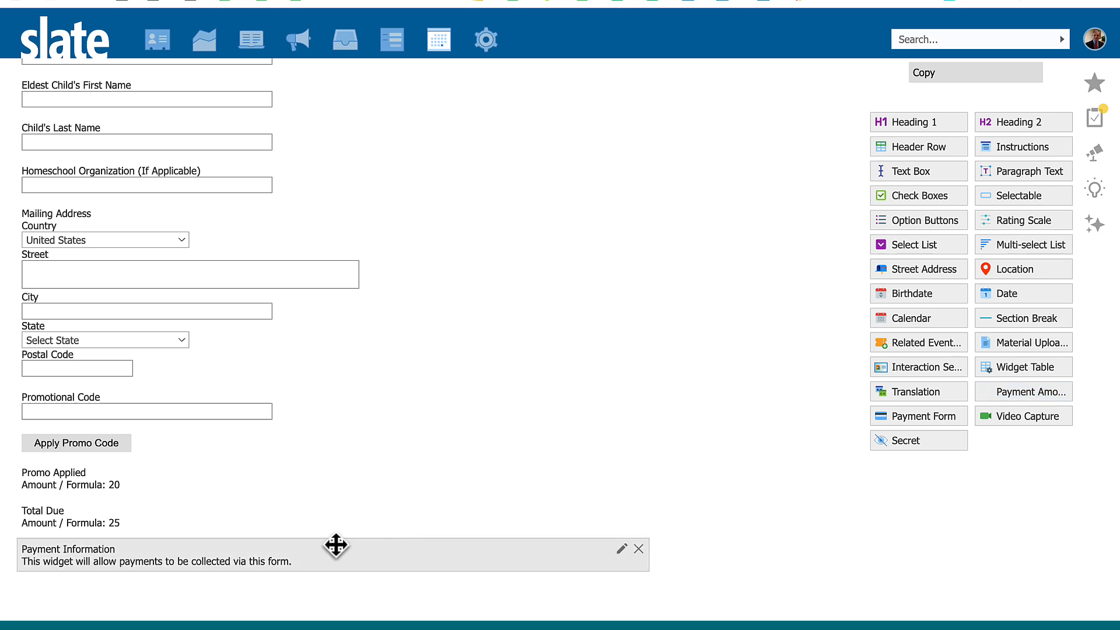
Examine the Total Due payment amount and its Form Field Exists filter, and close both without changes.
left_click(301, 525)
left_click(418, 177)
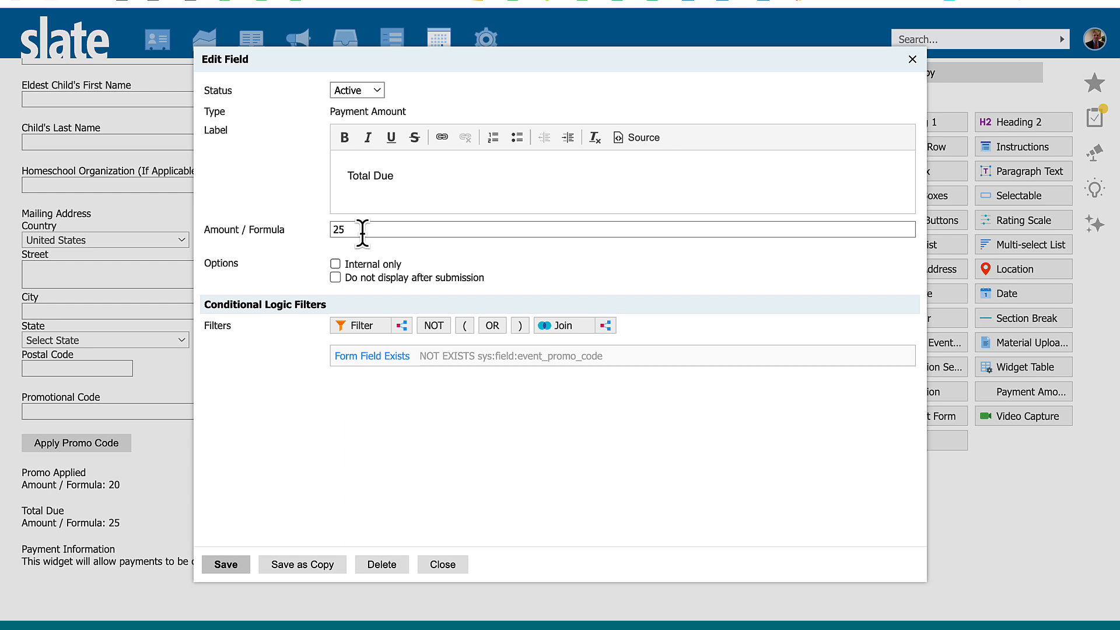
mouse_move(369, 356)
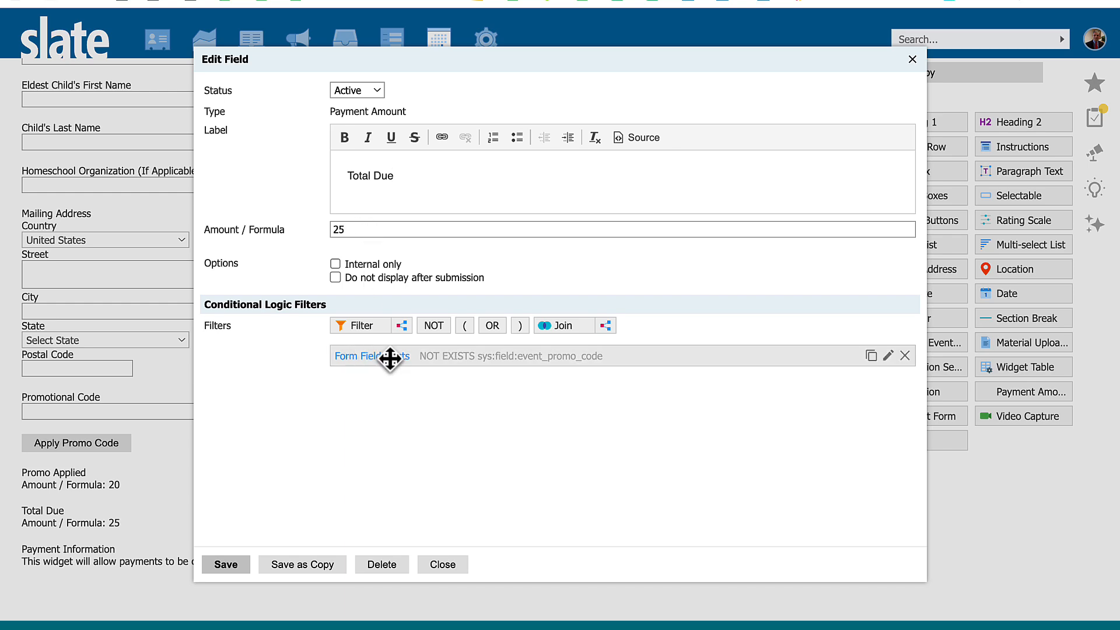
left_click(390, 357)
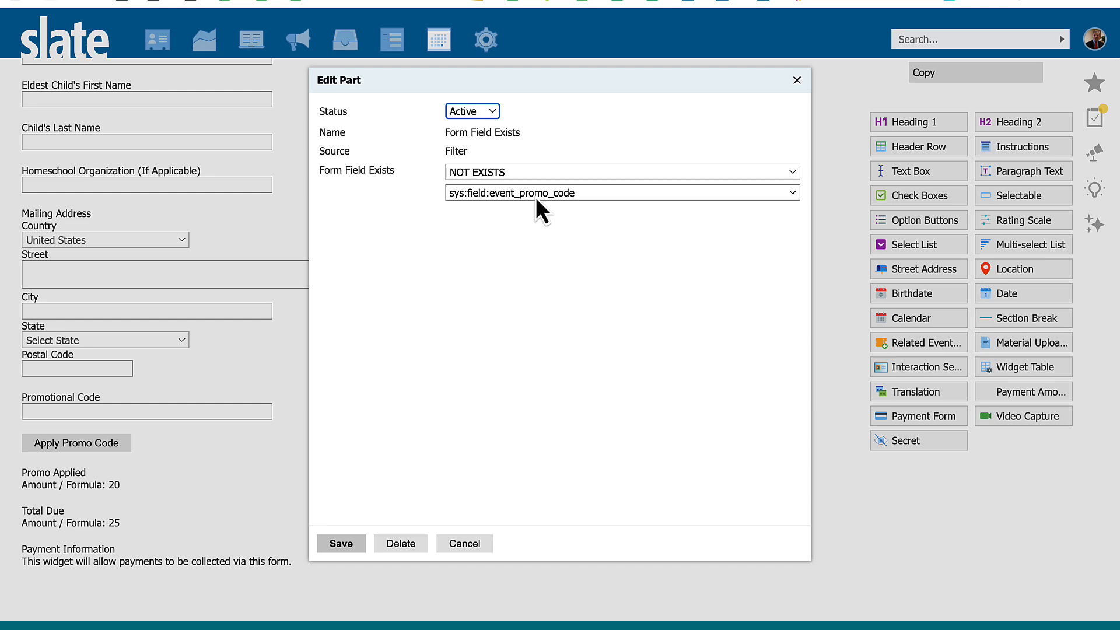
left_click(464, 543)
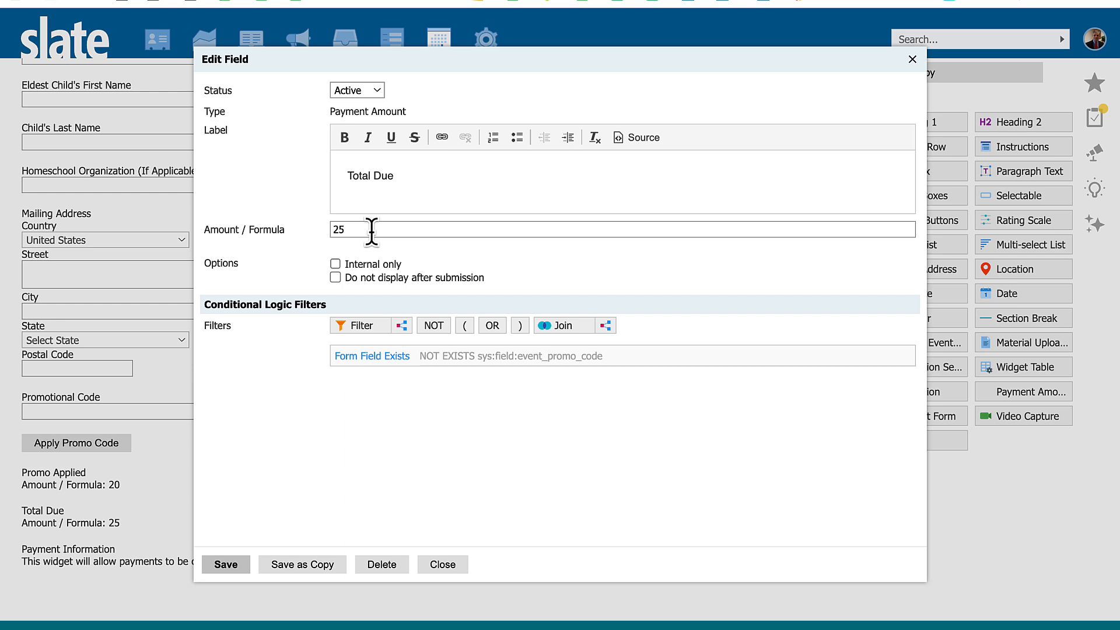
left_click(442, 564)
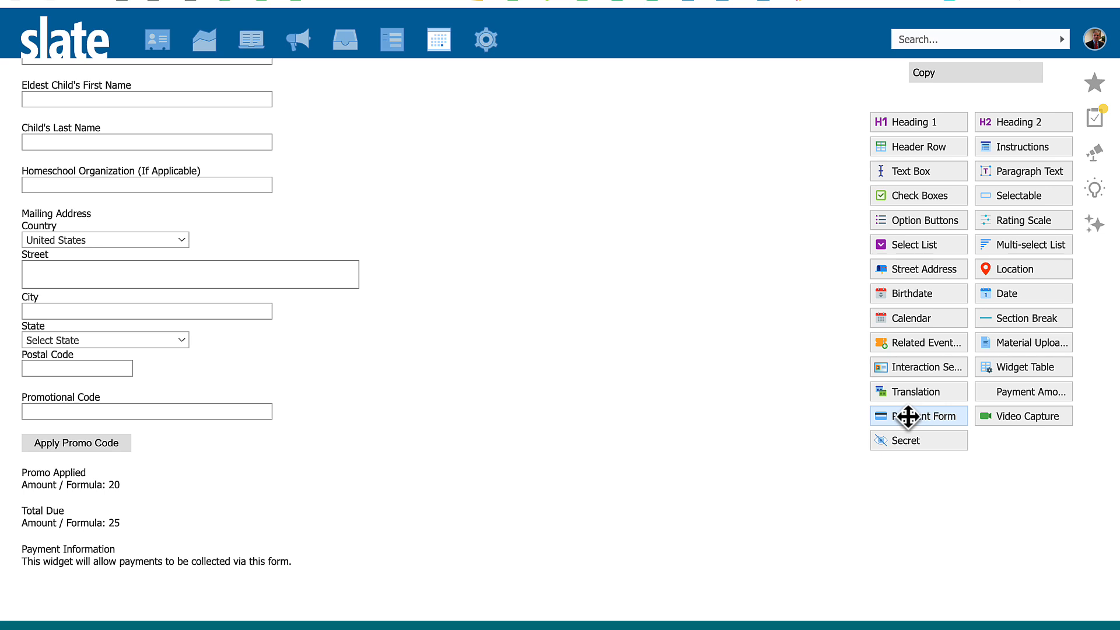
Examine the Payment Information widget's embedded payment form and new payment due options, and close it.
left_click(312, 559)
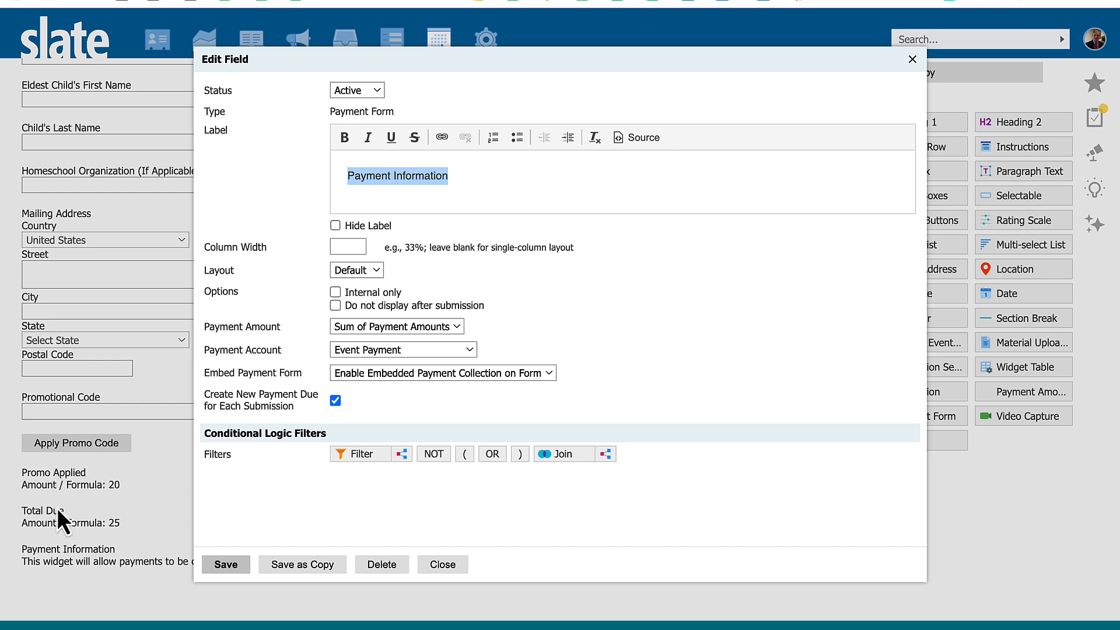
left_click(414, 373)
left_click(414, 379)
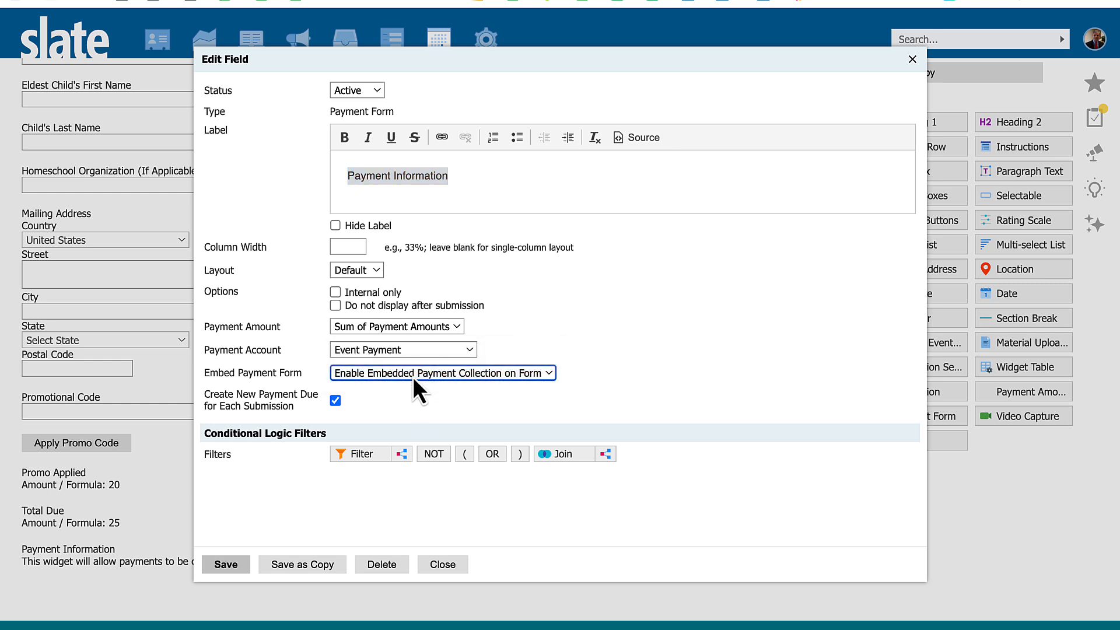
left_click(395, 412)
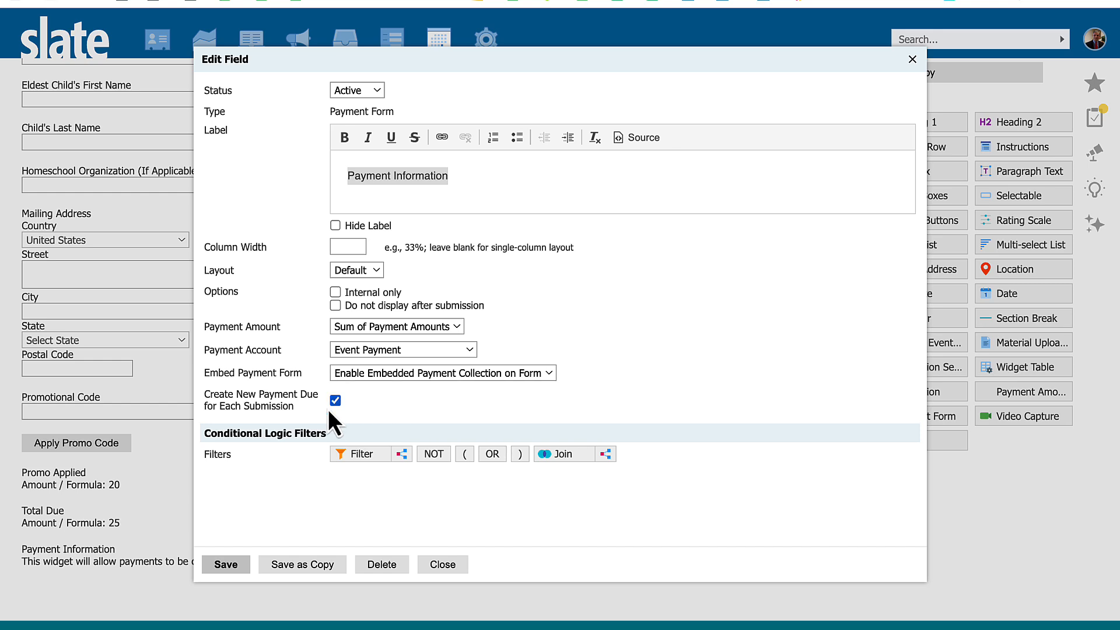
left_click(443, 563)
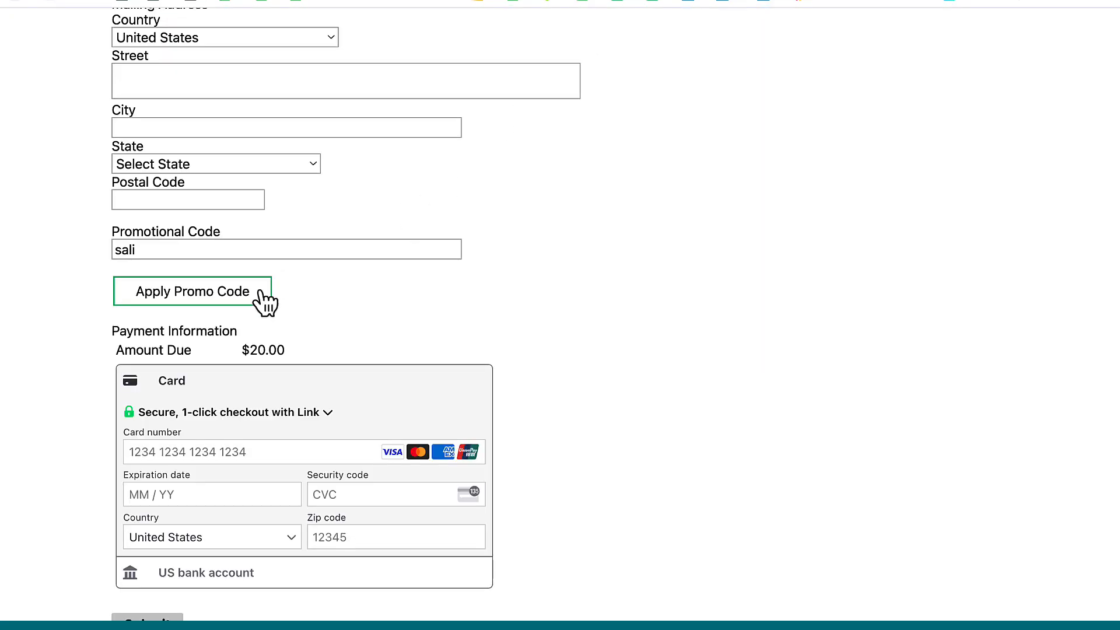
Clear the promotional code on the live registration form and apply the empty code.
left_click_drag(169, 250, 100, 254)
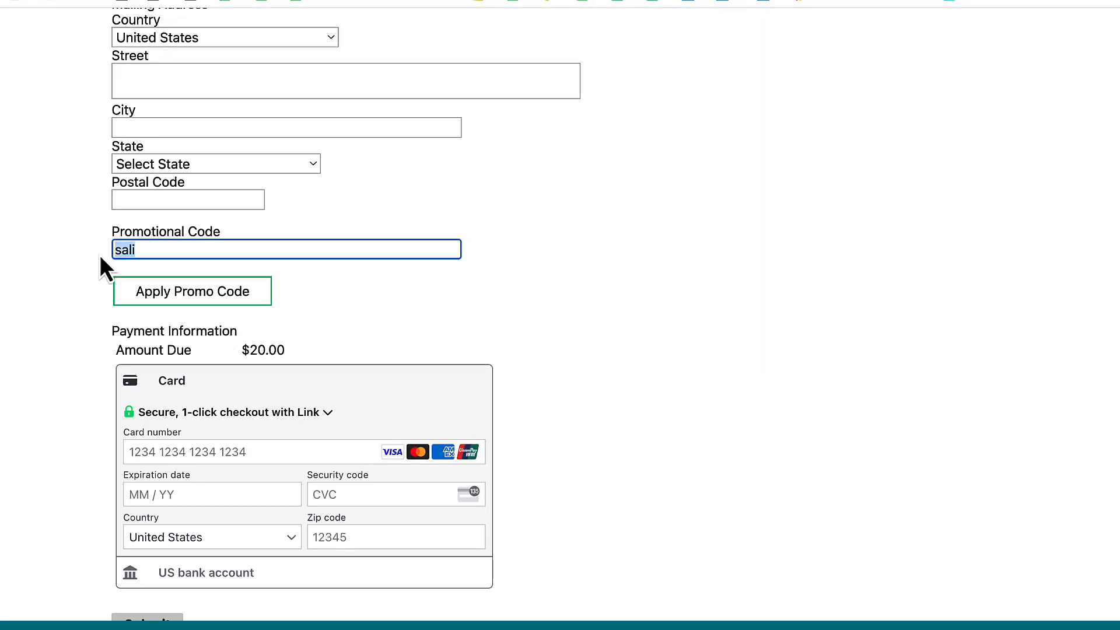
key("BackSpace")
left_click(163, 301)
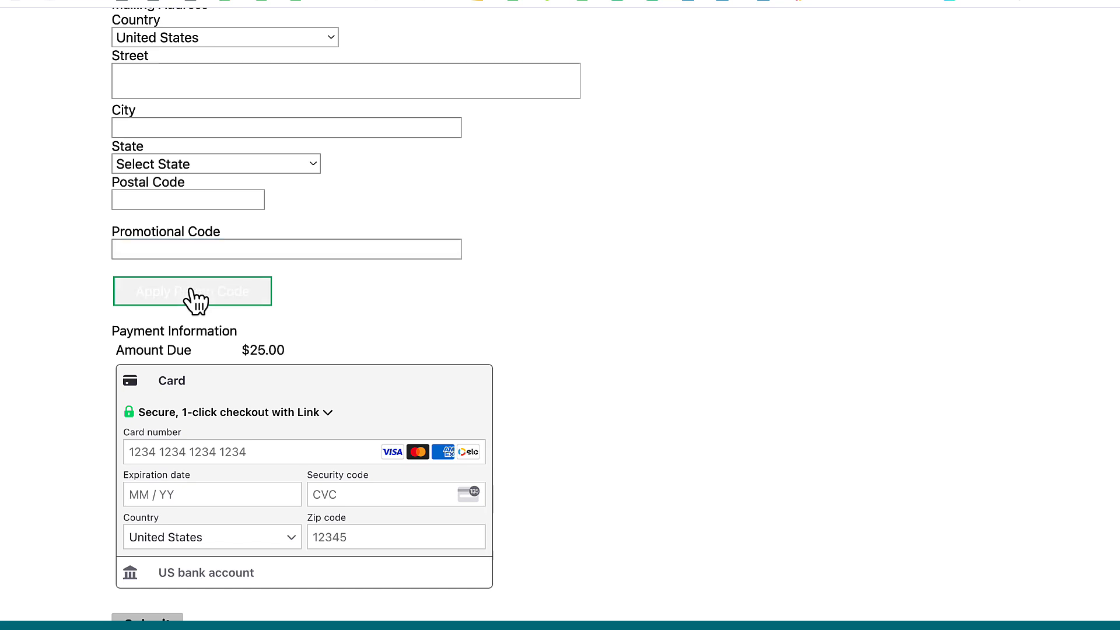
Test the promotional code "sali" by entering and applying it on the live registration form, and close the form page.
left_click(181, 247)
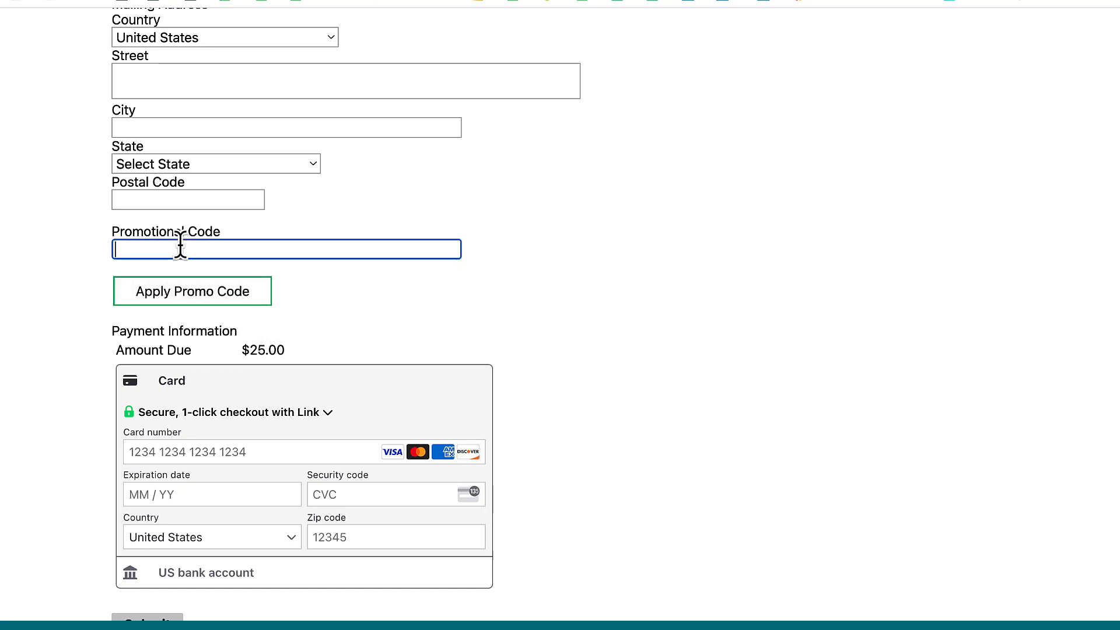
type("sali")
left_click(236, 289)
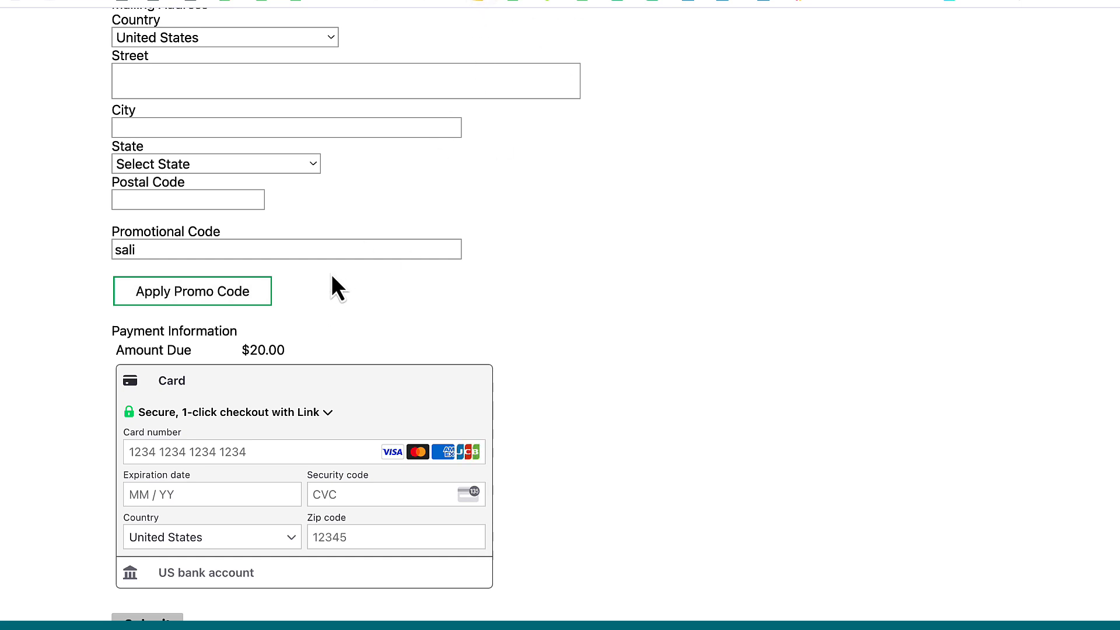
left_click(249, 301)
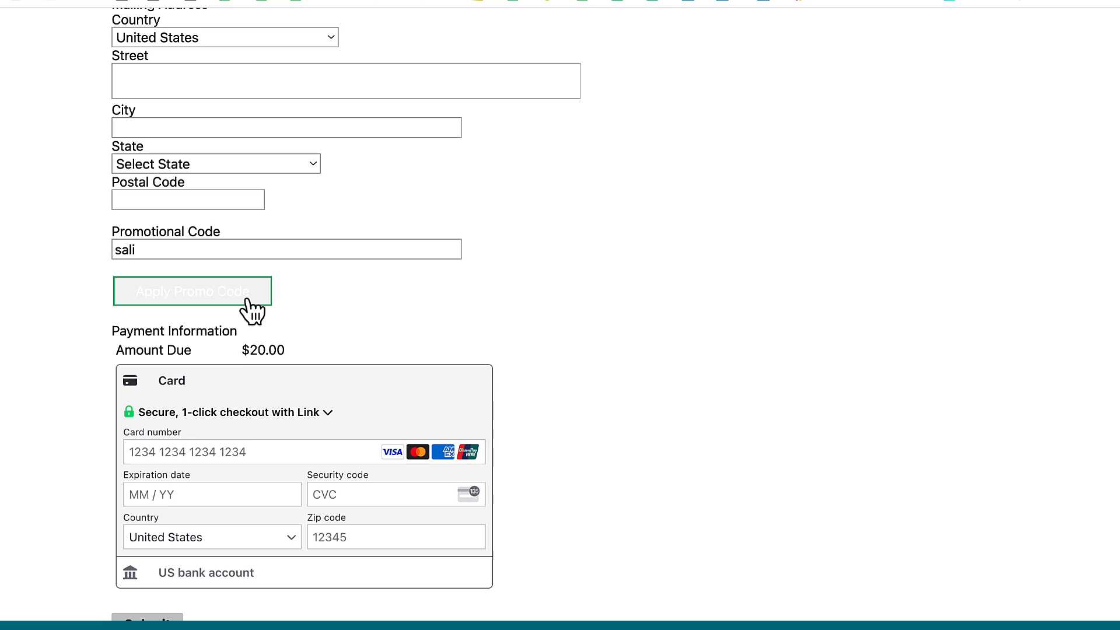
left_click(277, 250)
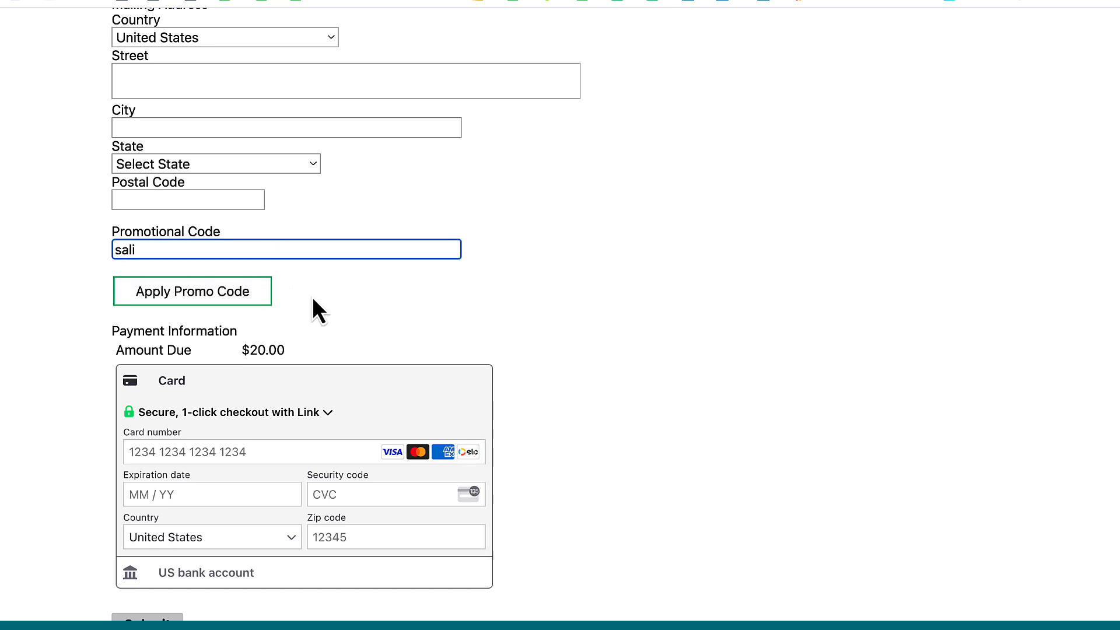
left_click(251, 300)
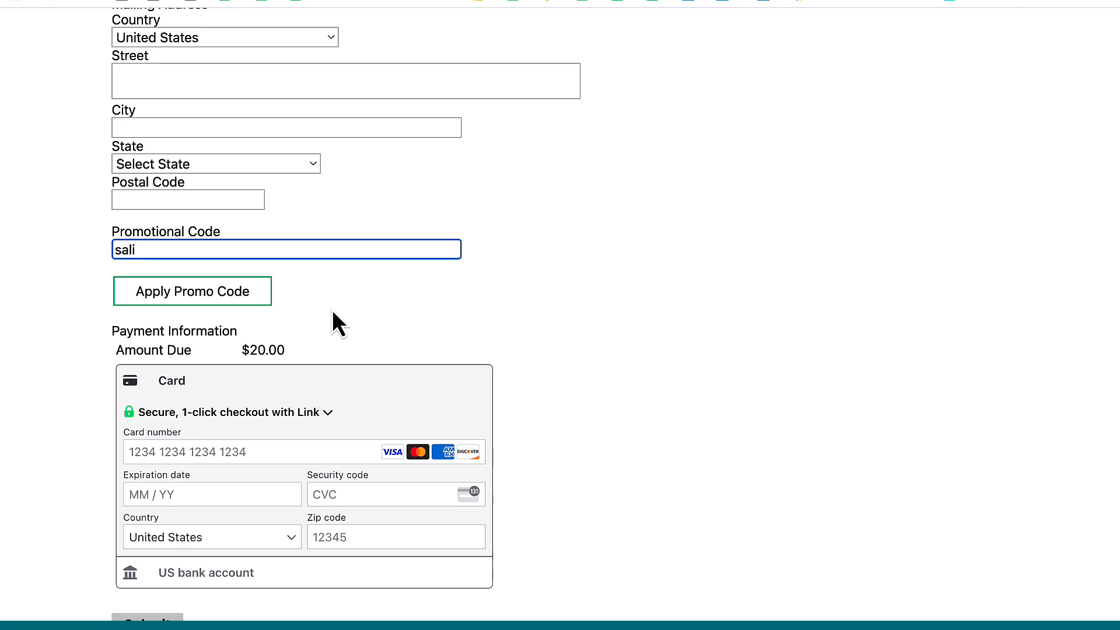
scroll(333, 312, "down", 3)
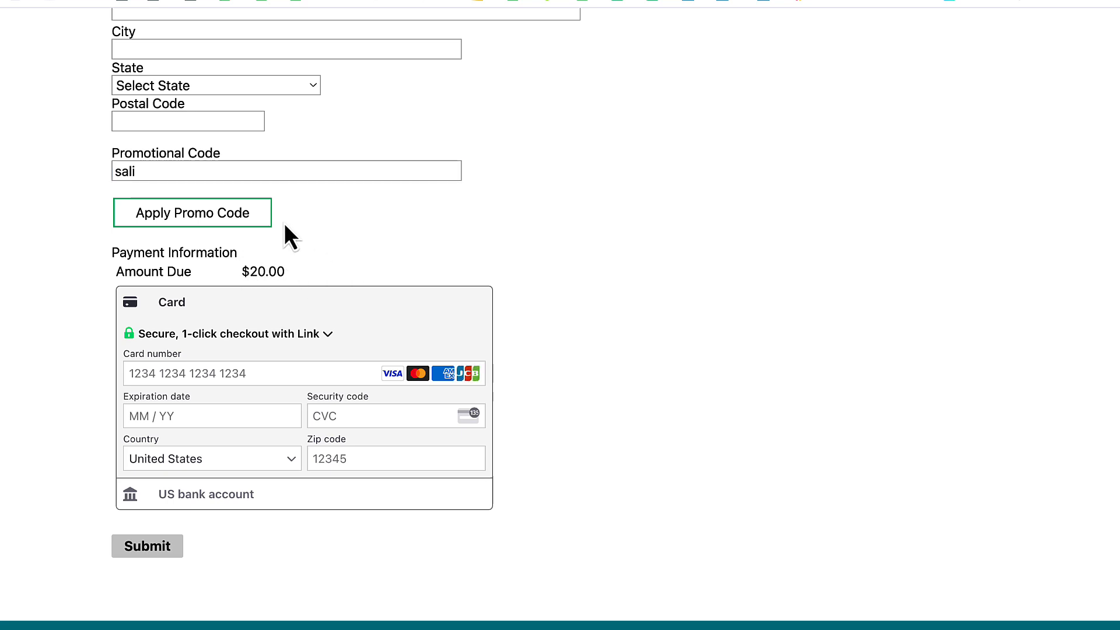
left_click(248, 217)
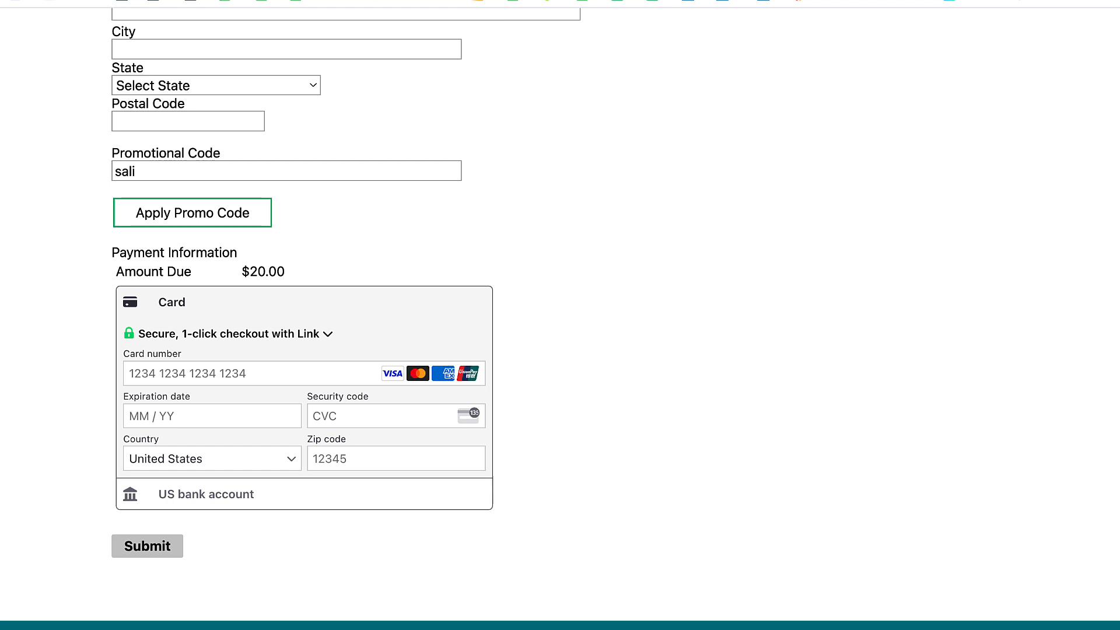
key("ctrl+w")
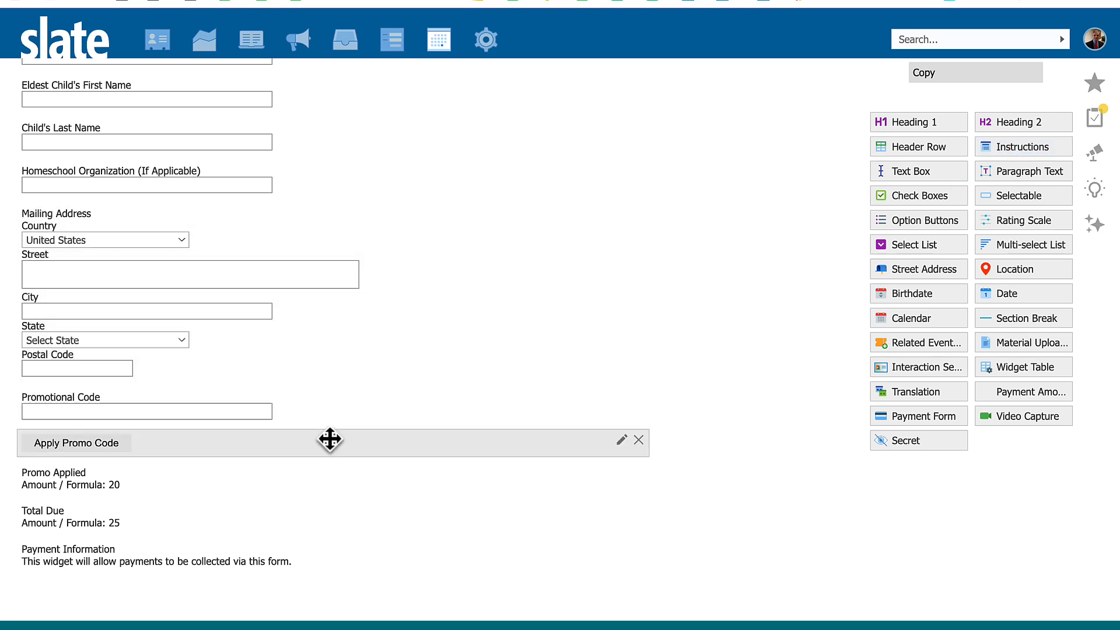
Open the Apply Promo Code button's source, examine its CSS and button markup, and accept the source dialog.
left_click(330, 439)
left_click(831, 143)
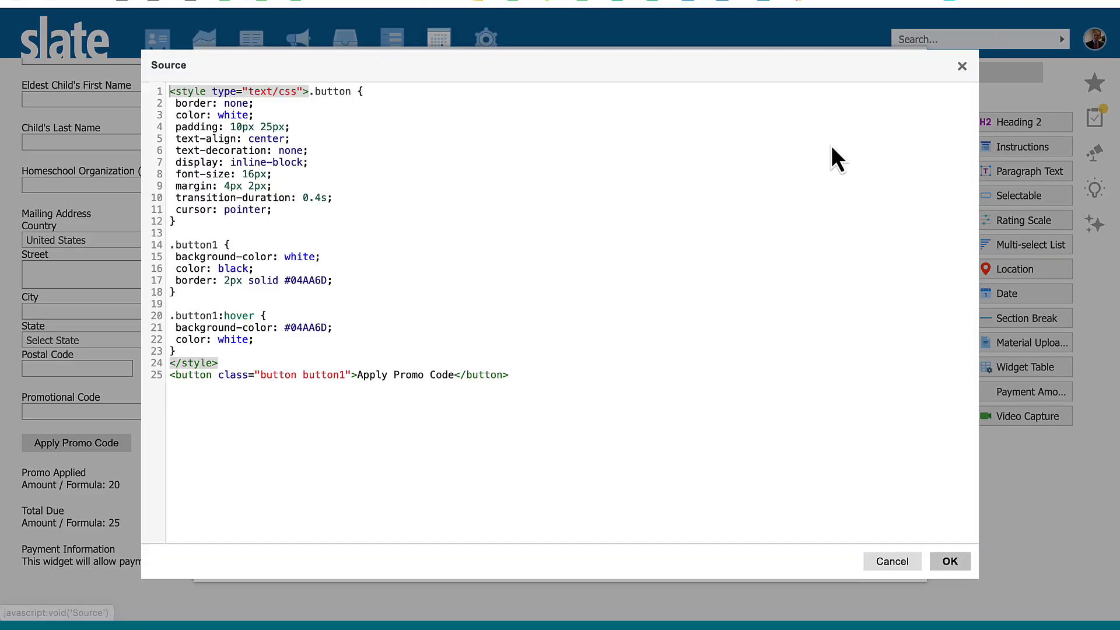
left_click(533, 374)
key("ctrl+a")
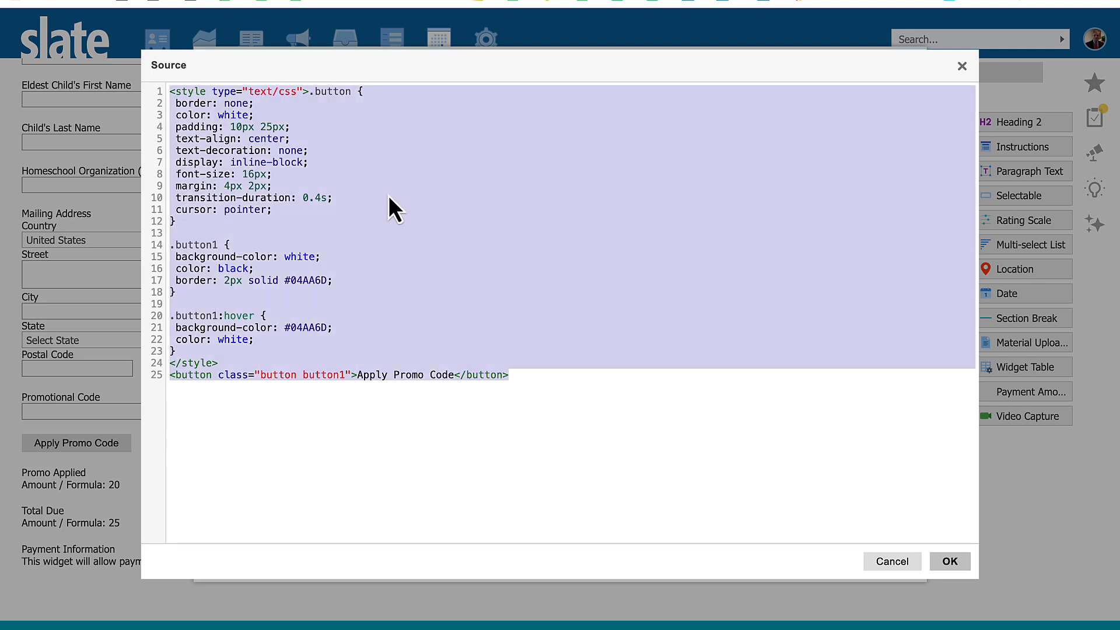
left_click(389, 197)
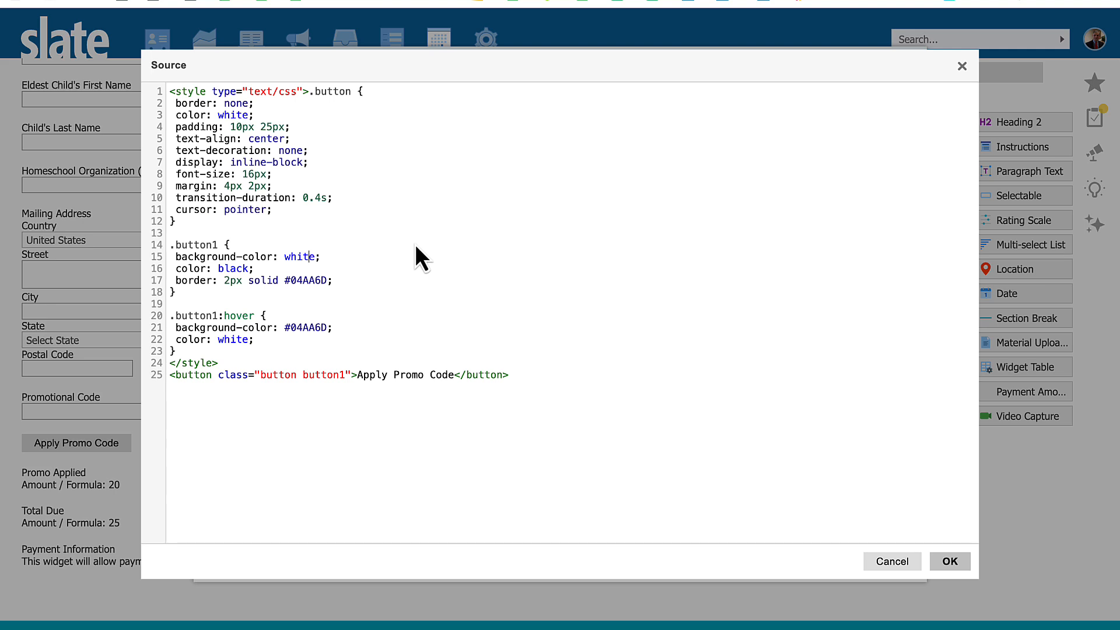
left_click(955, 566)
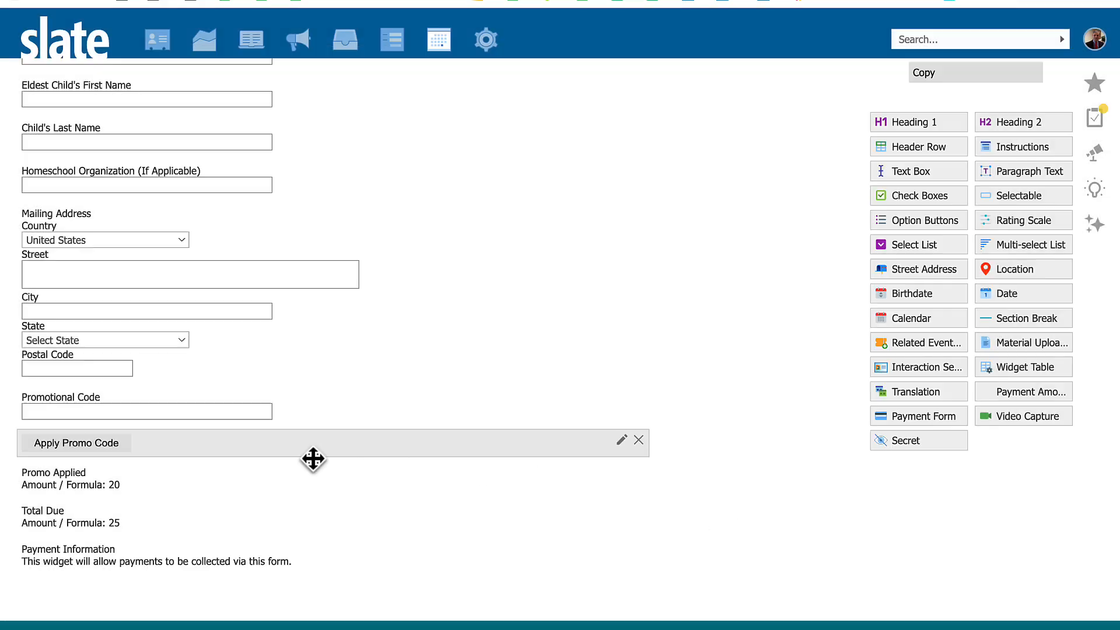